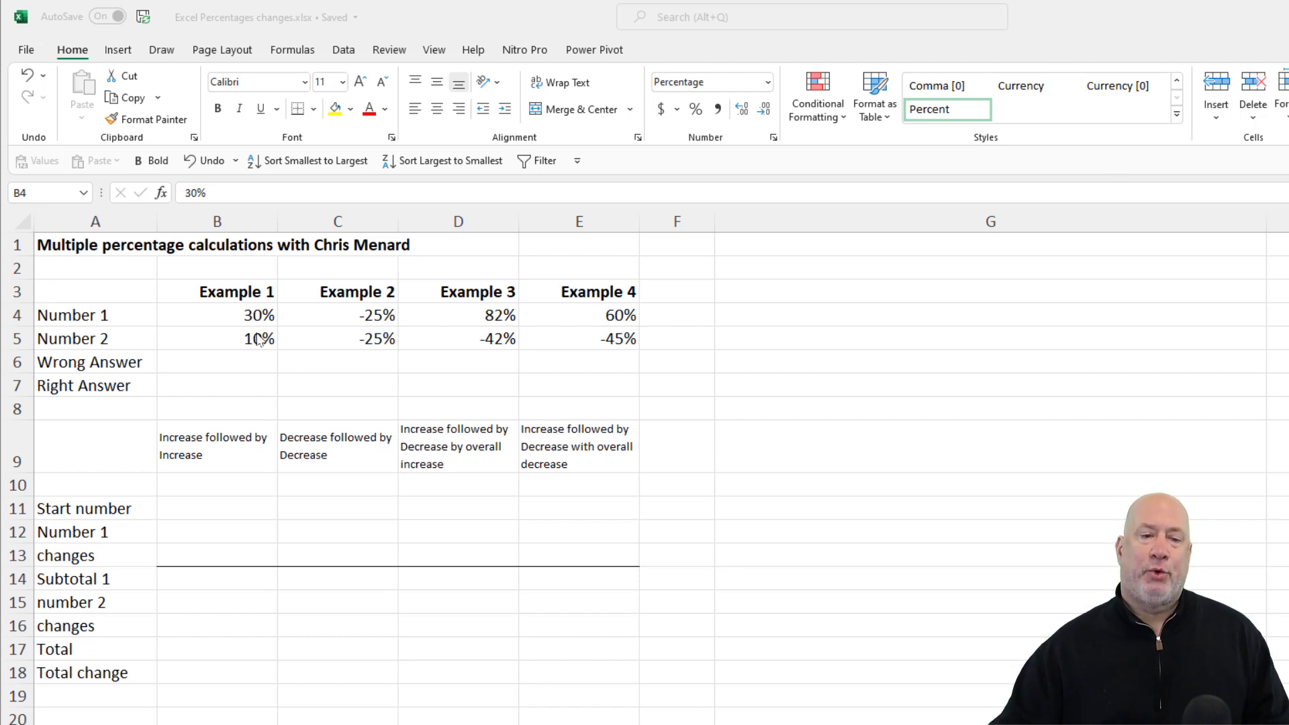
- Sum Example 1's two percentages in the Wrong Answer cell B6 with =SUM(B4:B5)
click(231, 324)
double_click(232, 324)
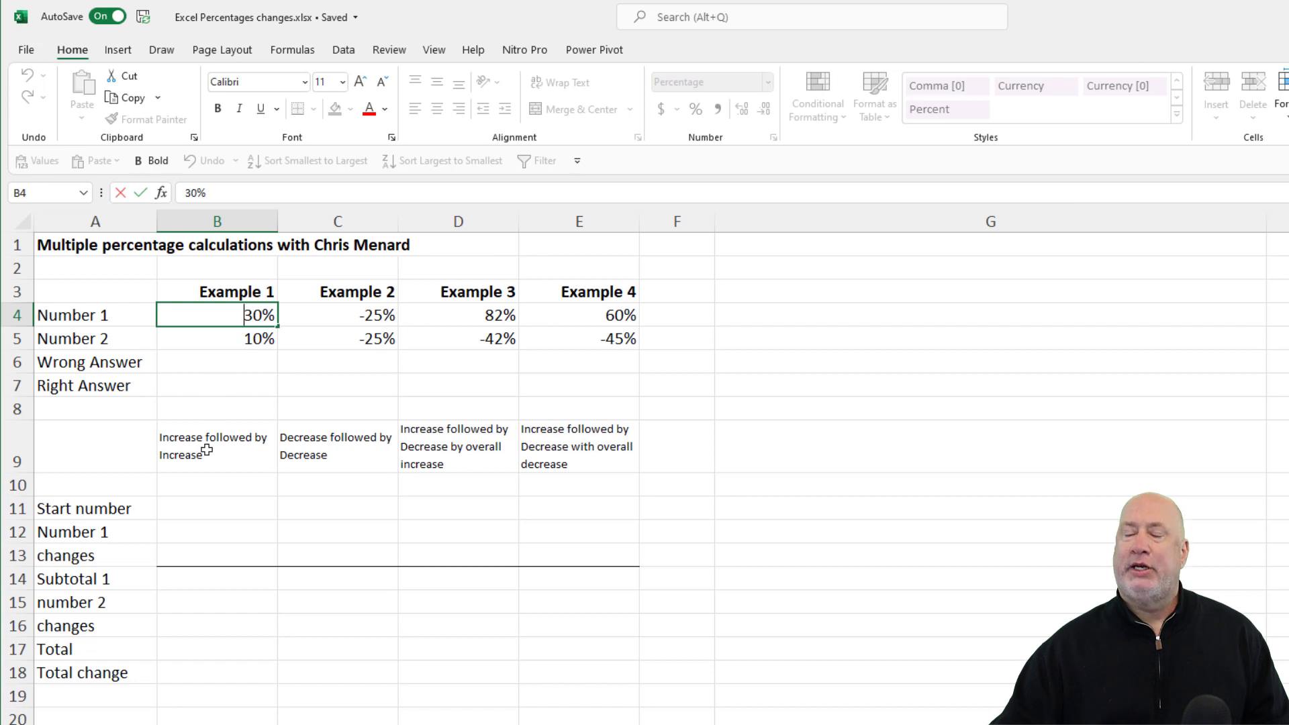
click(227, 347)
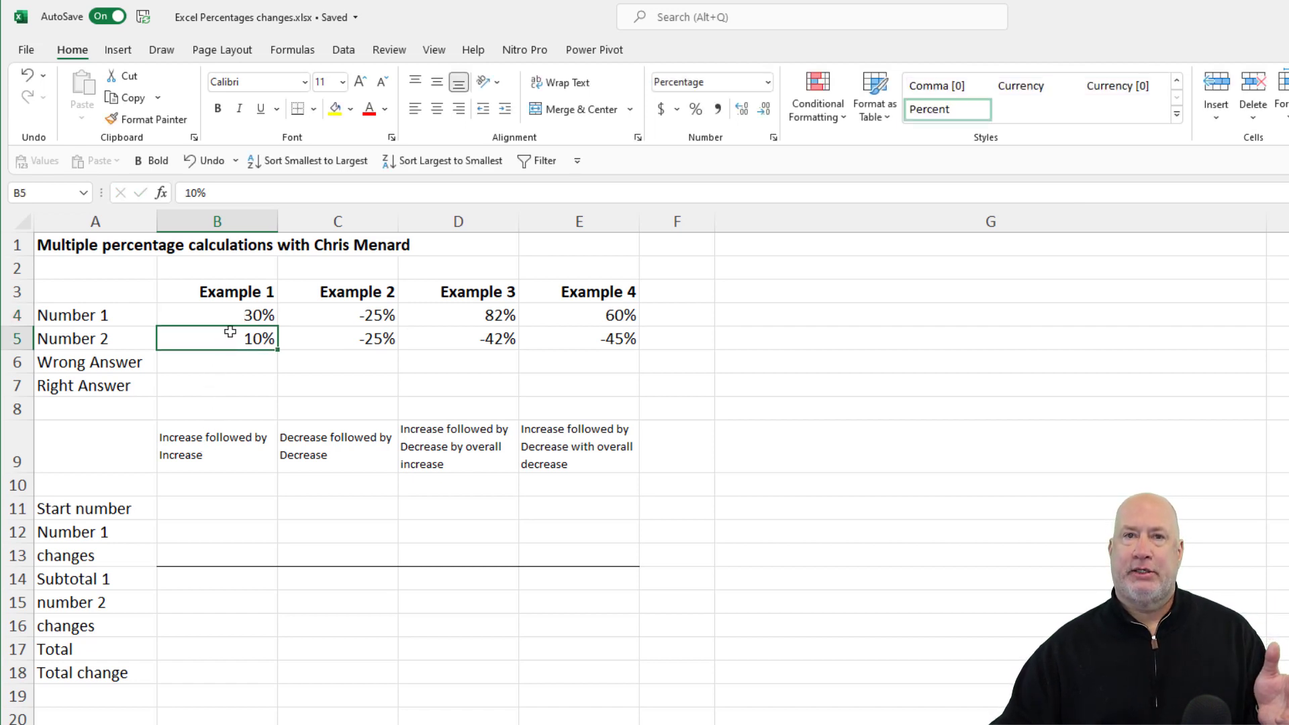
click(239, 363)
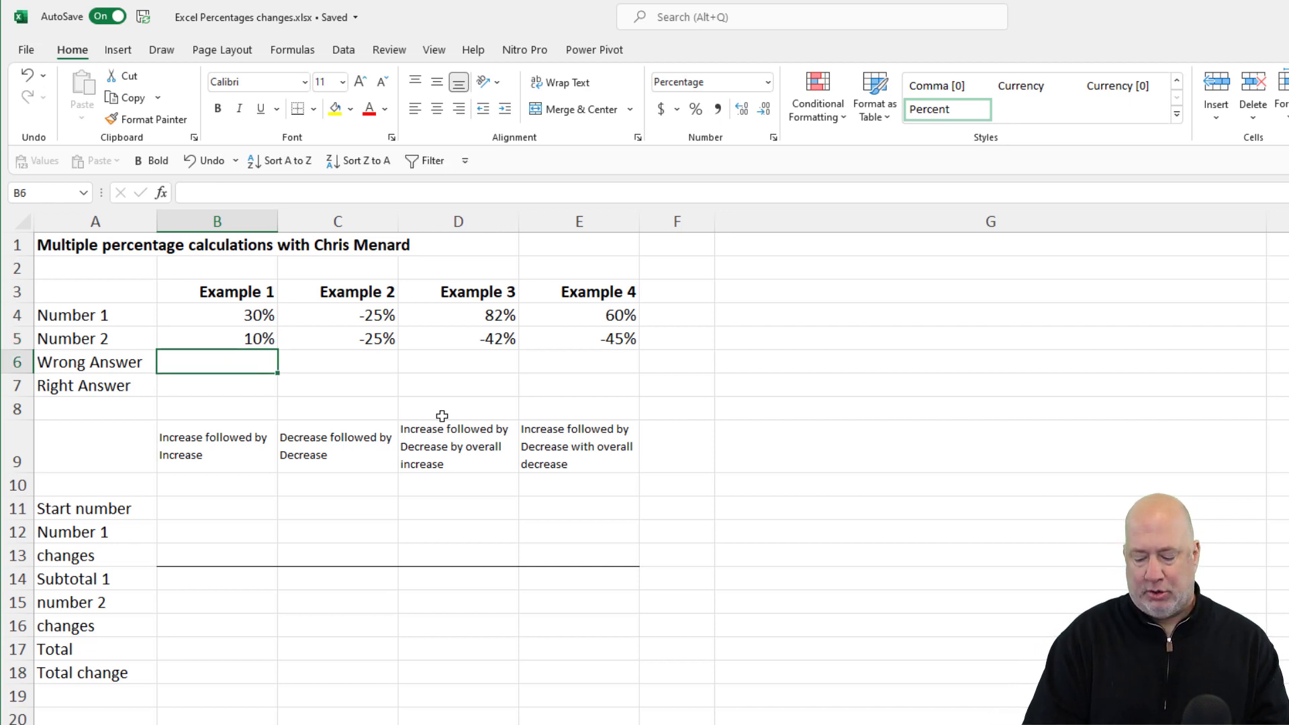
key(alt+equal)
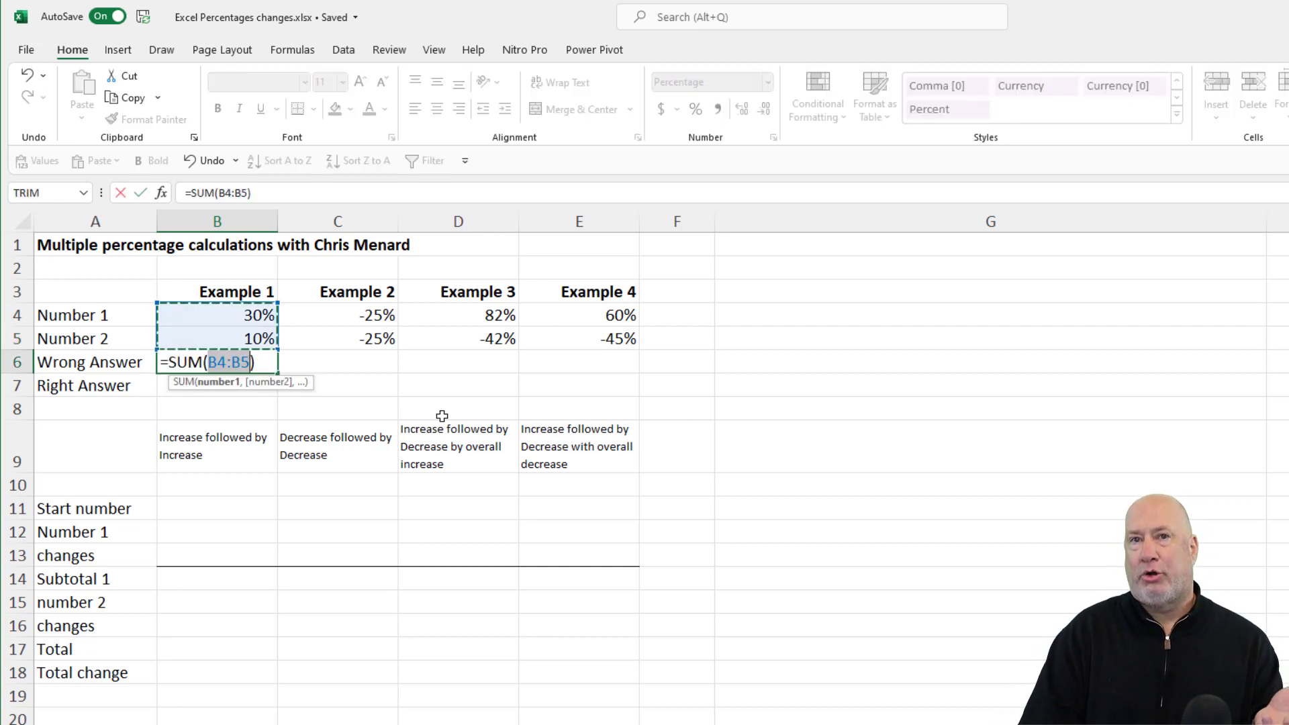
key(ctrl+Return)
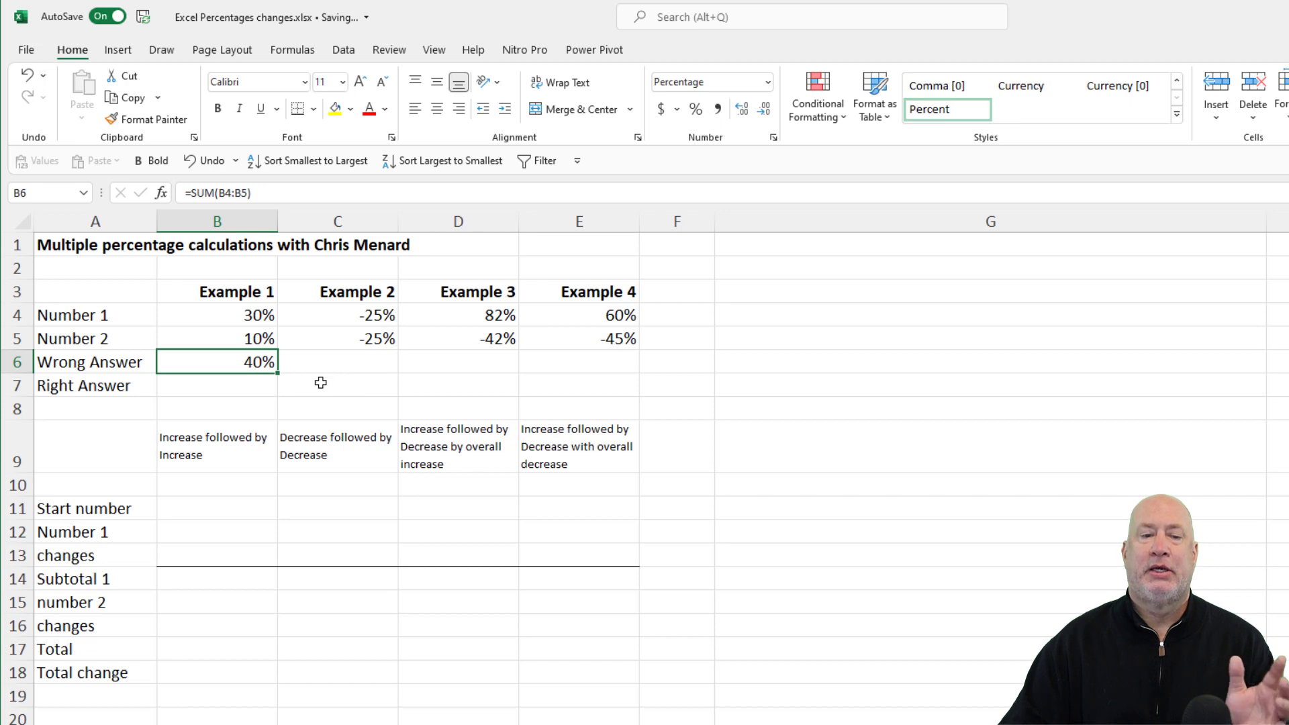
- Enter the compound percentage formula =B4+B5+(B4*B5) in Example 1's Right Answer cell B7
click(266, 383)
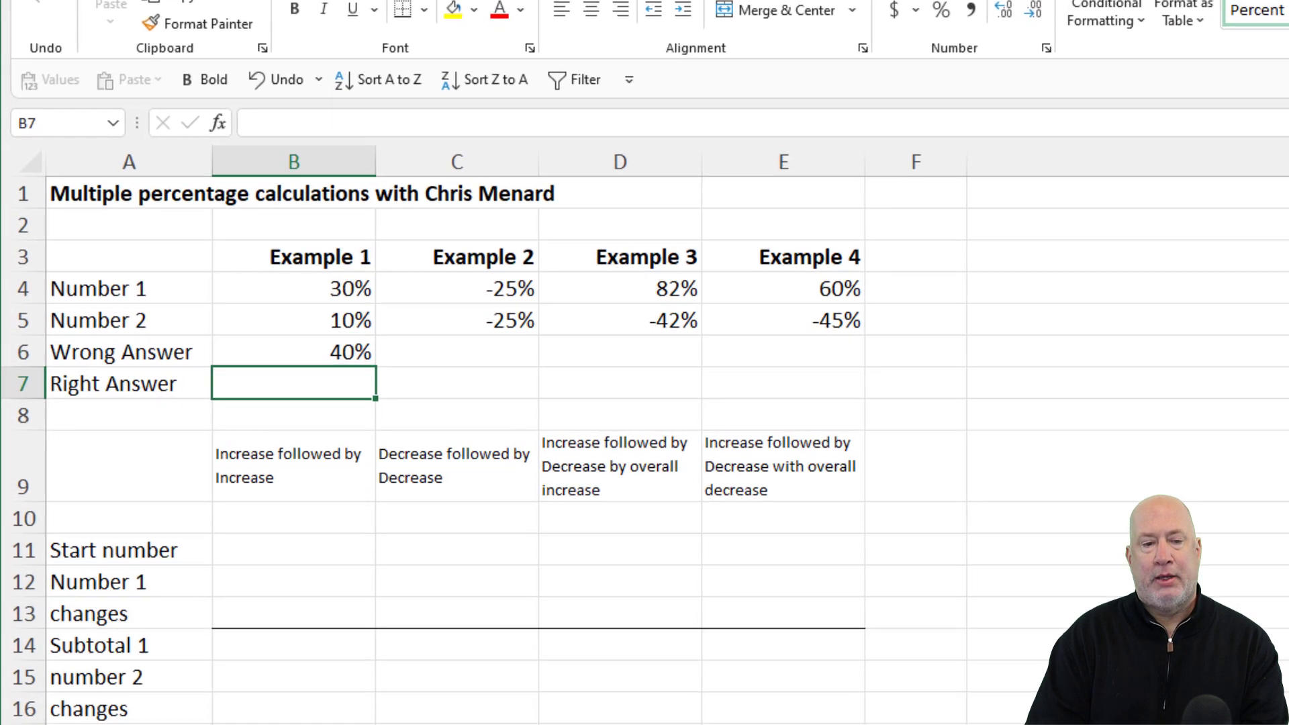
text(=)
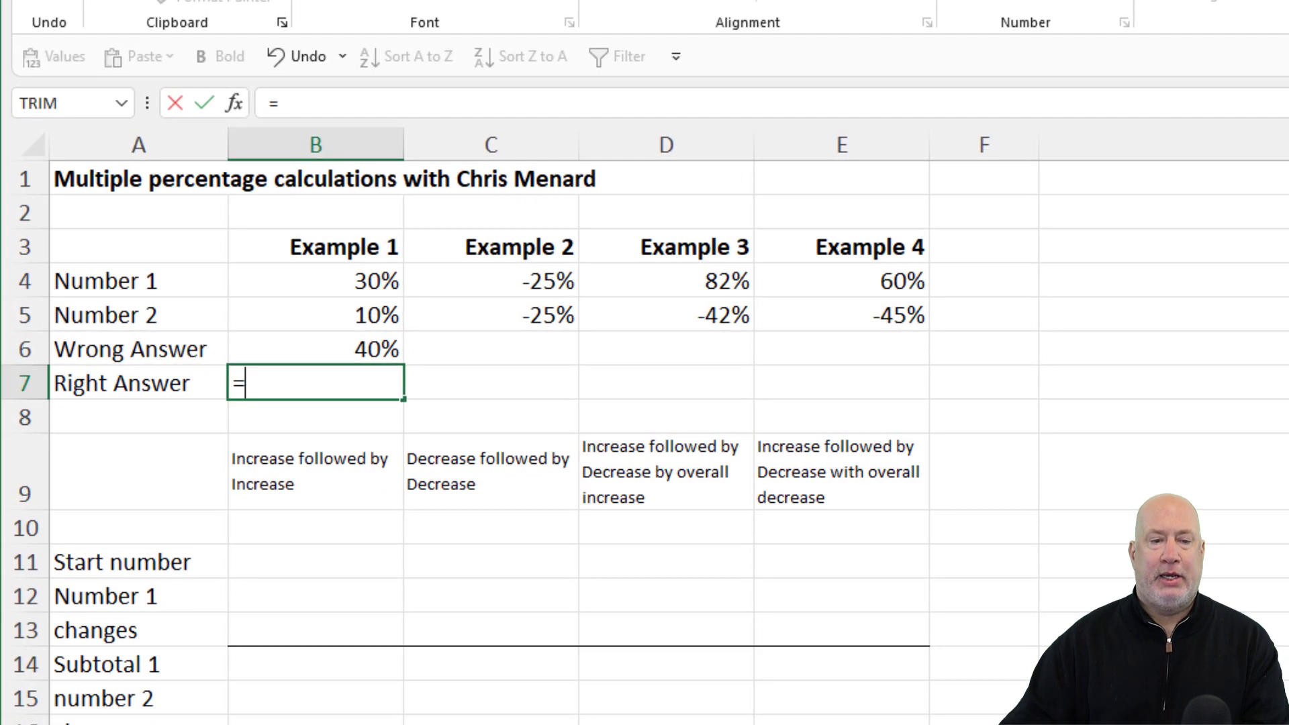
click(370, 287)
text(+)
click(378, 315)
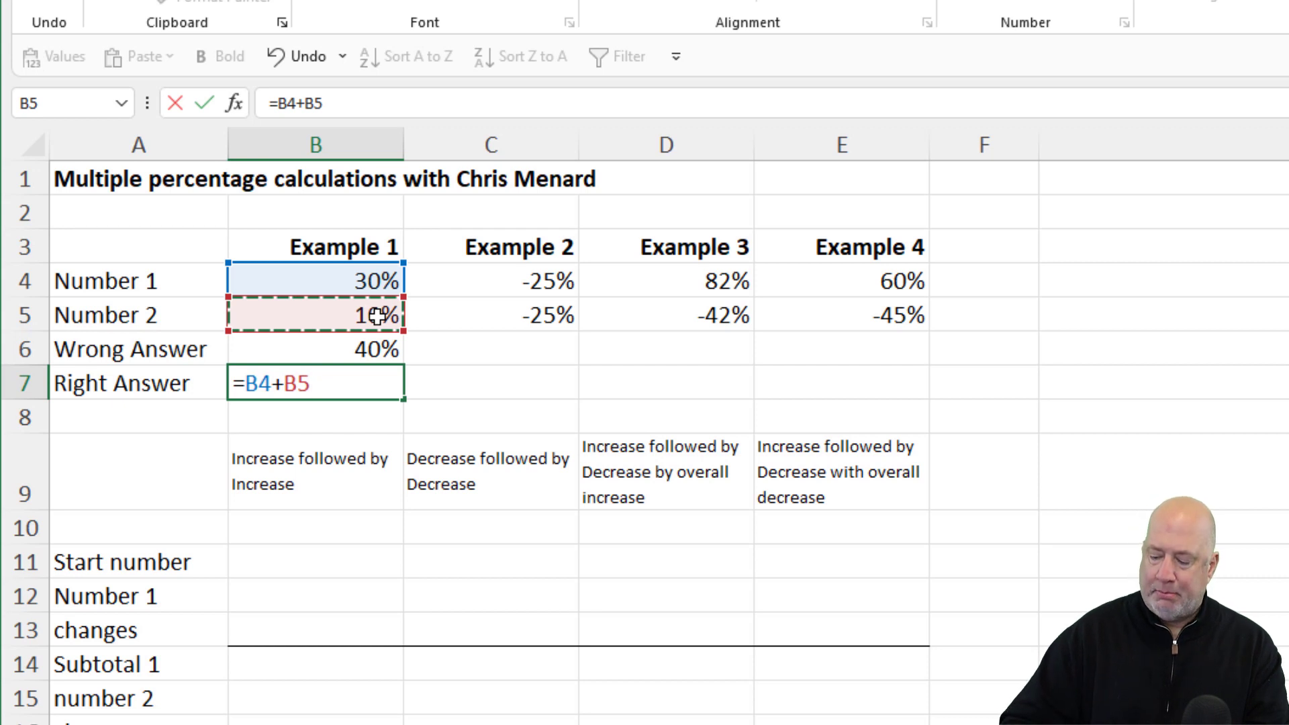
text(+)
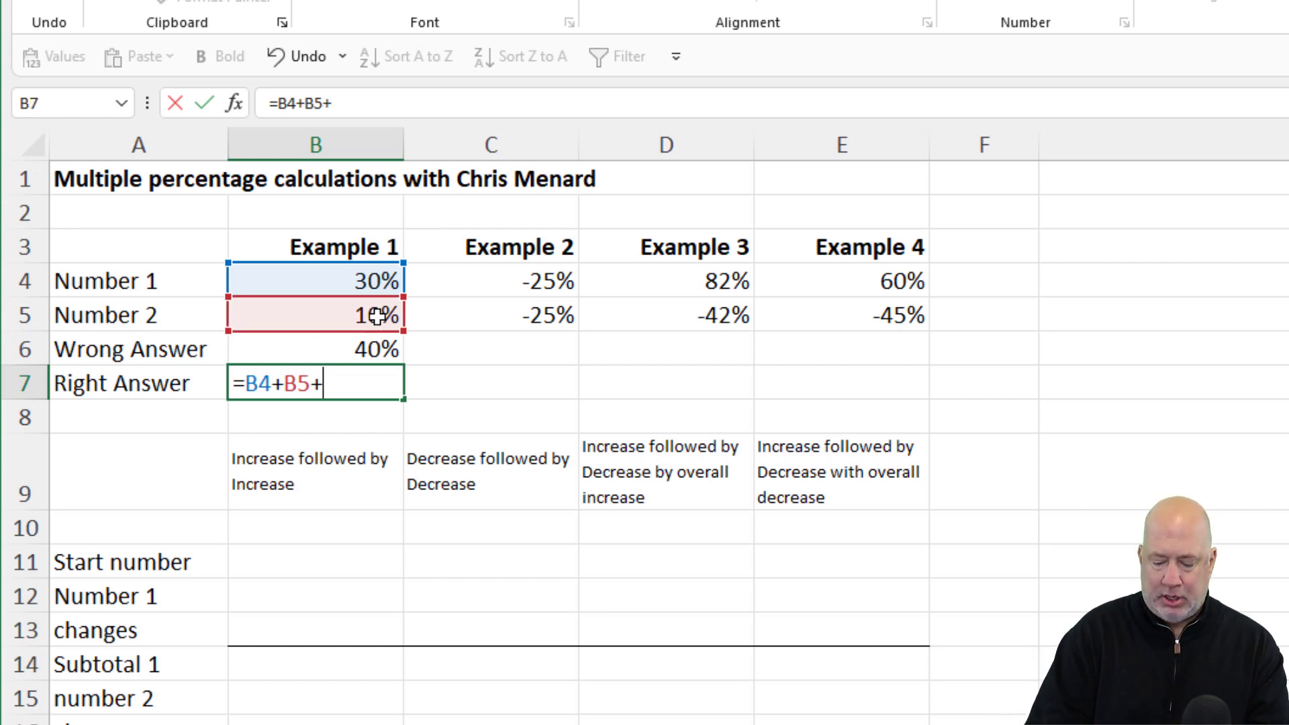
text((()
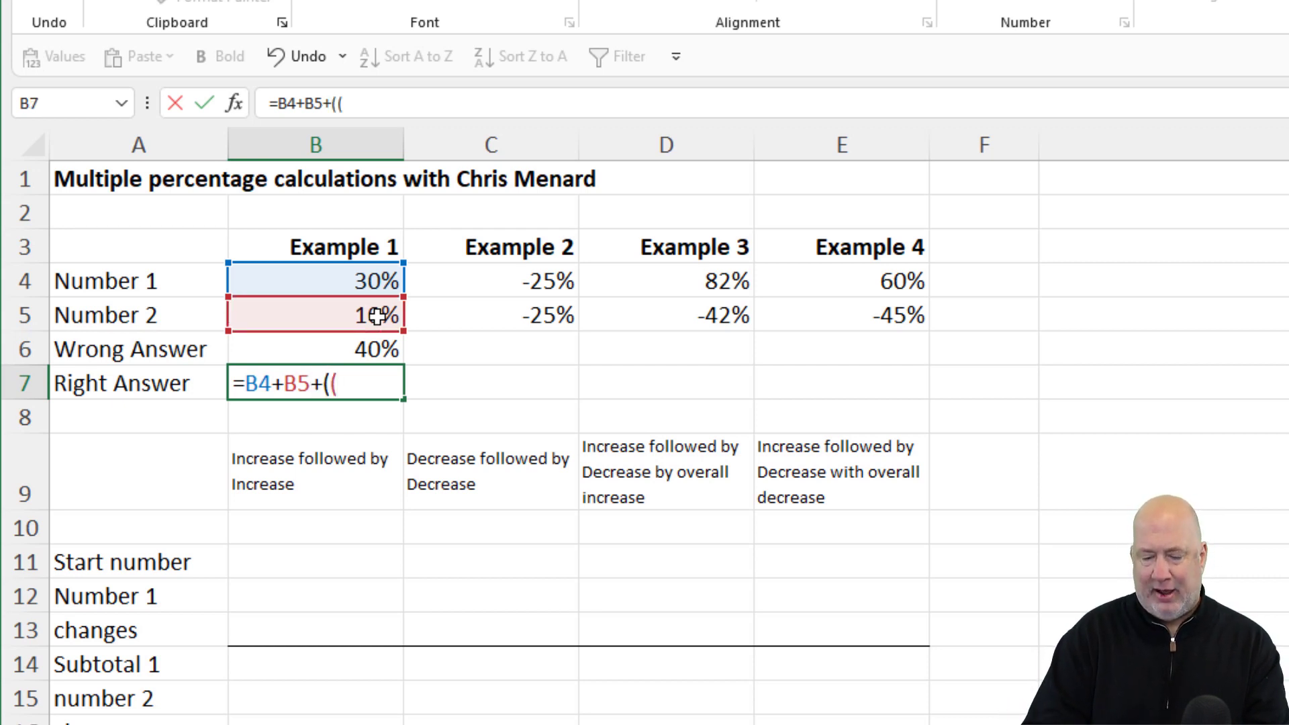
key(BackSpace)
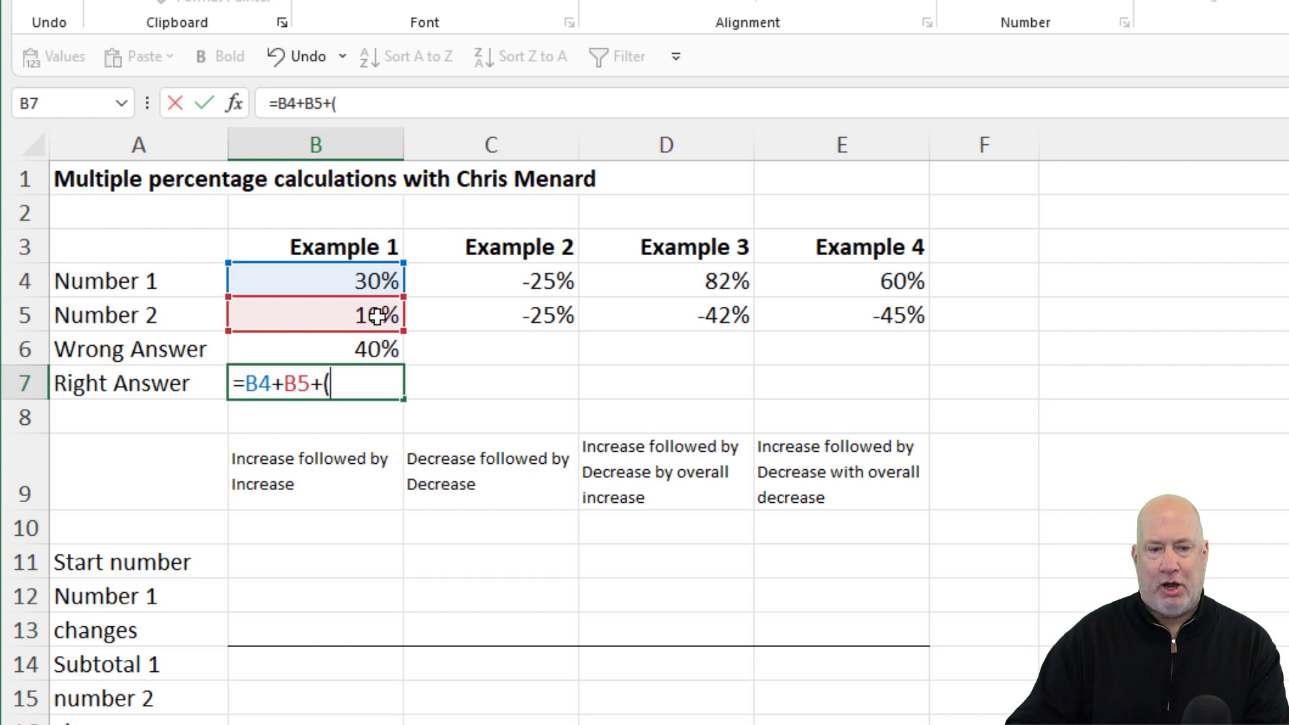
click(362, 281)
text(*)
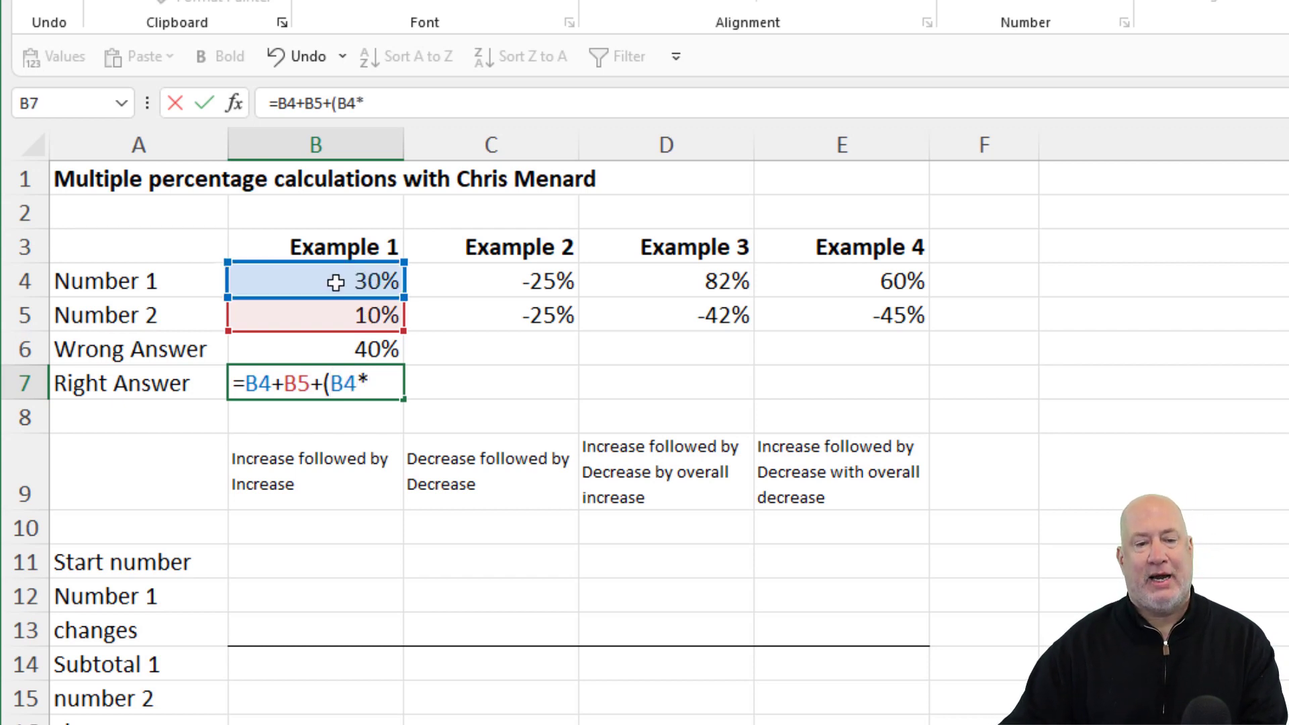
click(339, 315)
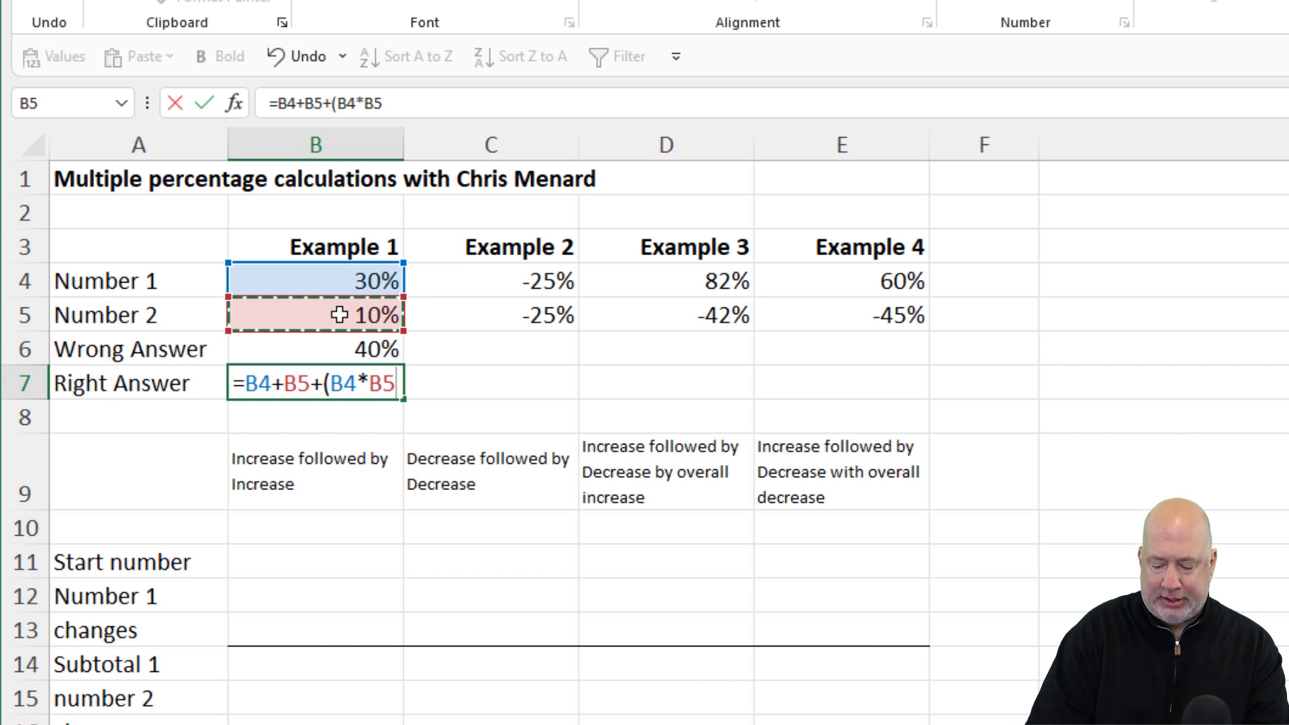
text())
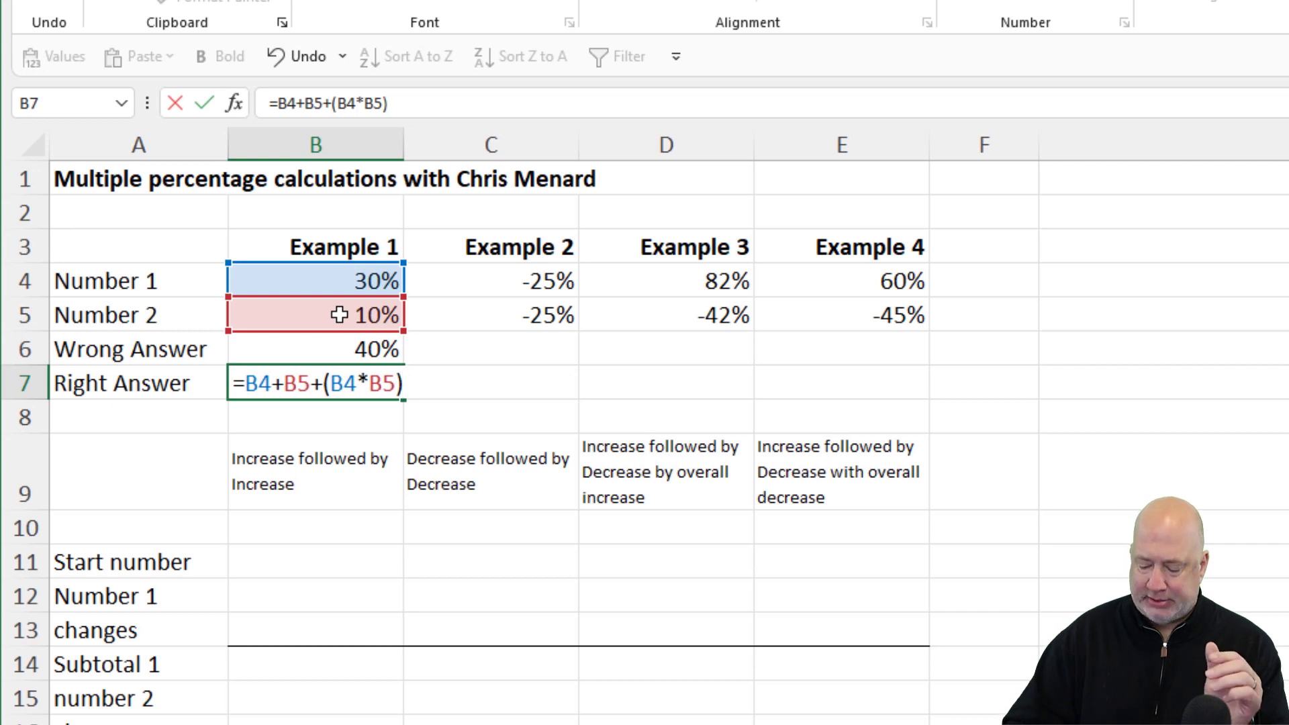
key(ctrl+Return)
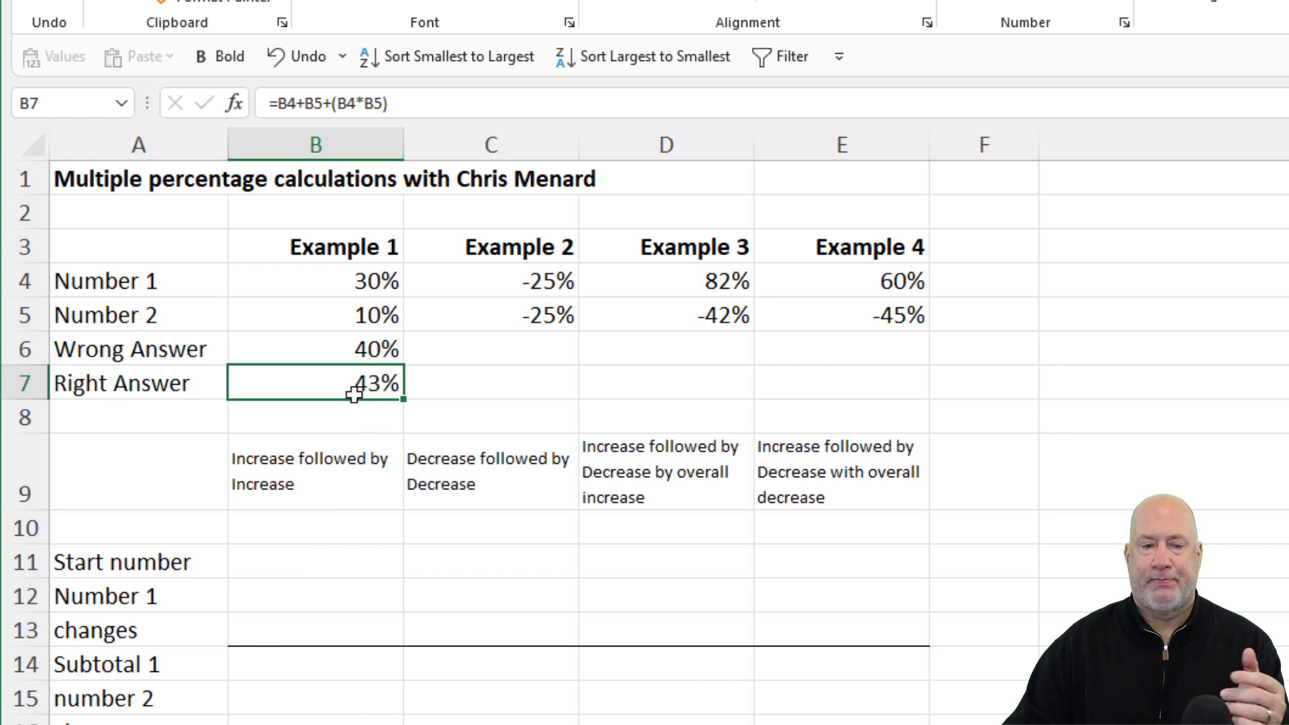
- Copy the Wrong Answer and Right Answer formulas from B6:B7 across to Example 2 in column C
click(383, 350)
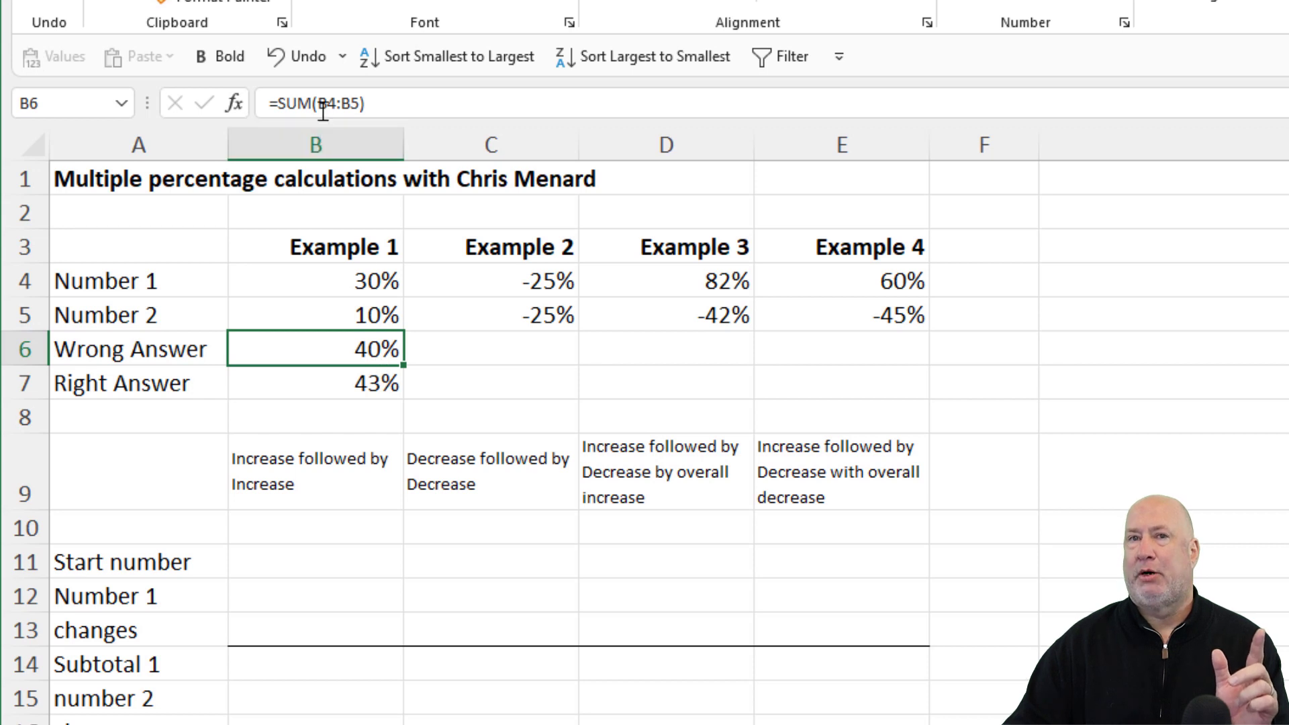
click(333, 384)
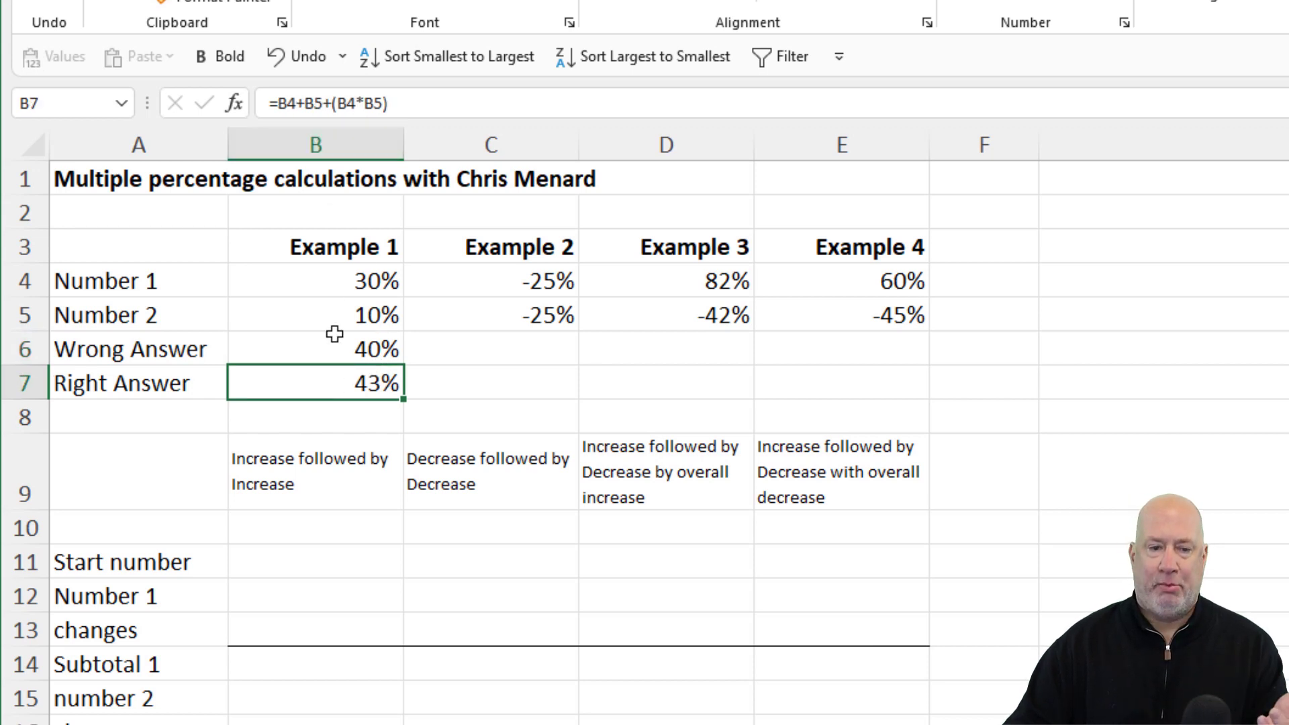
drag(339, 341, 340, 371)
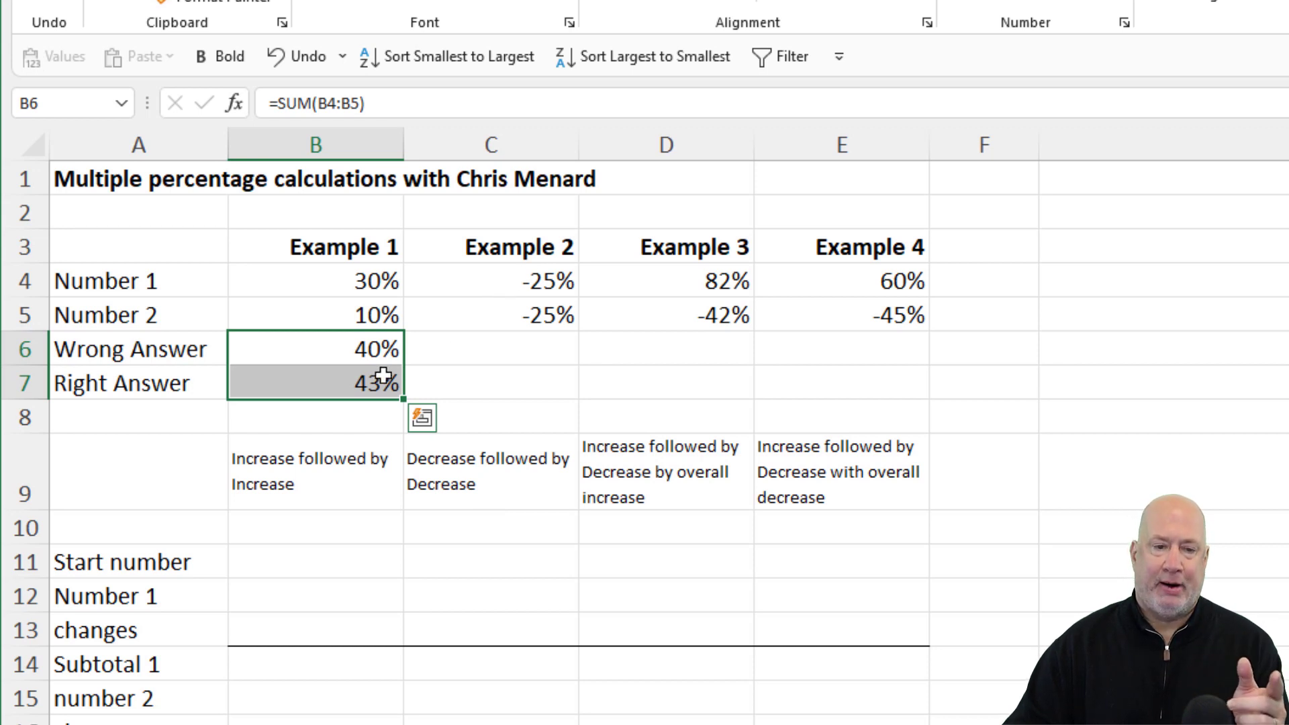
drag(401, 402, 533, 410)
click(503, 391)
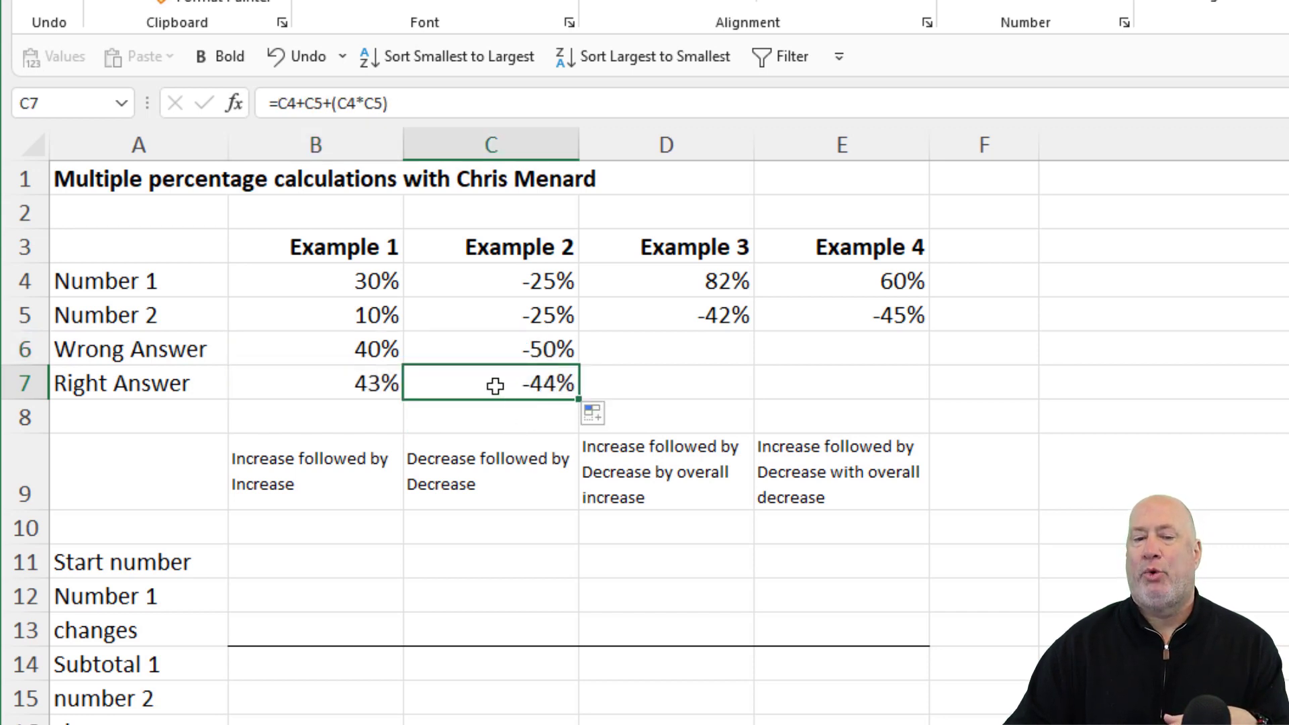
- Try -45% as Example 2's Number 1 in C4, compare both answers, and undo the change
click(489, 289)
key(BackSpace)
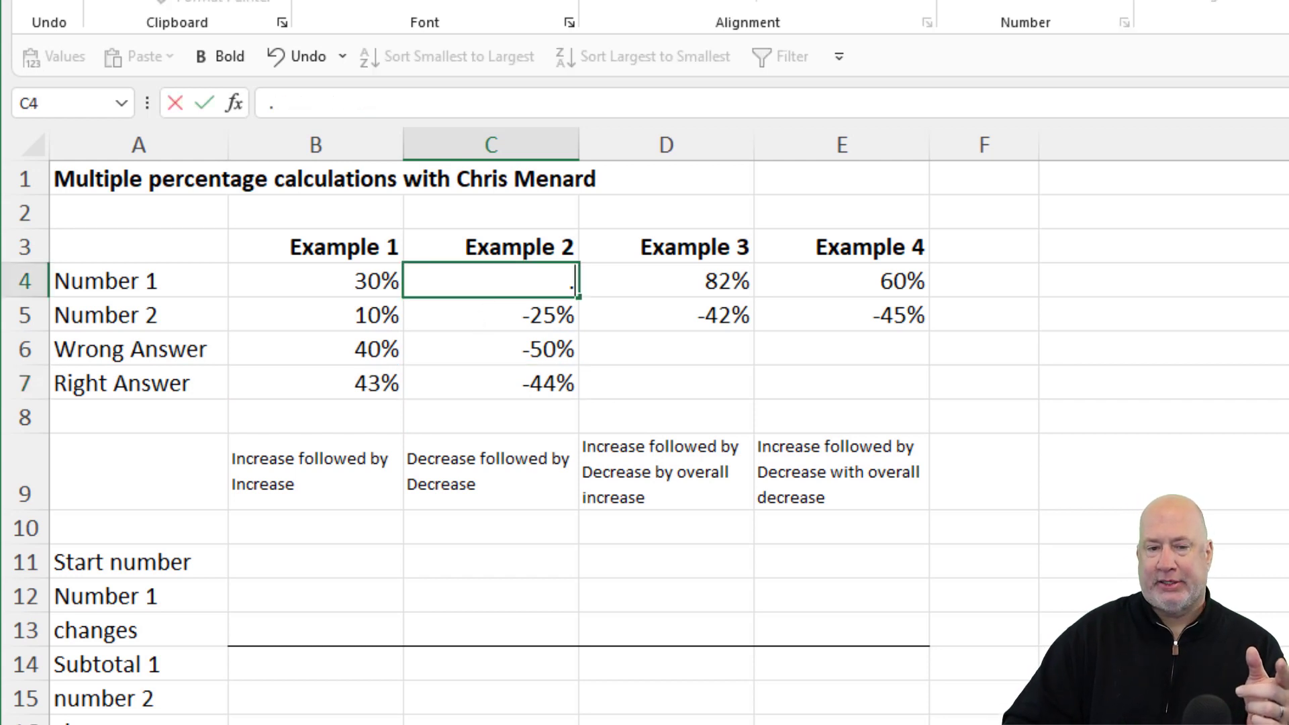
key(Escape)
text(-.)
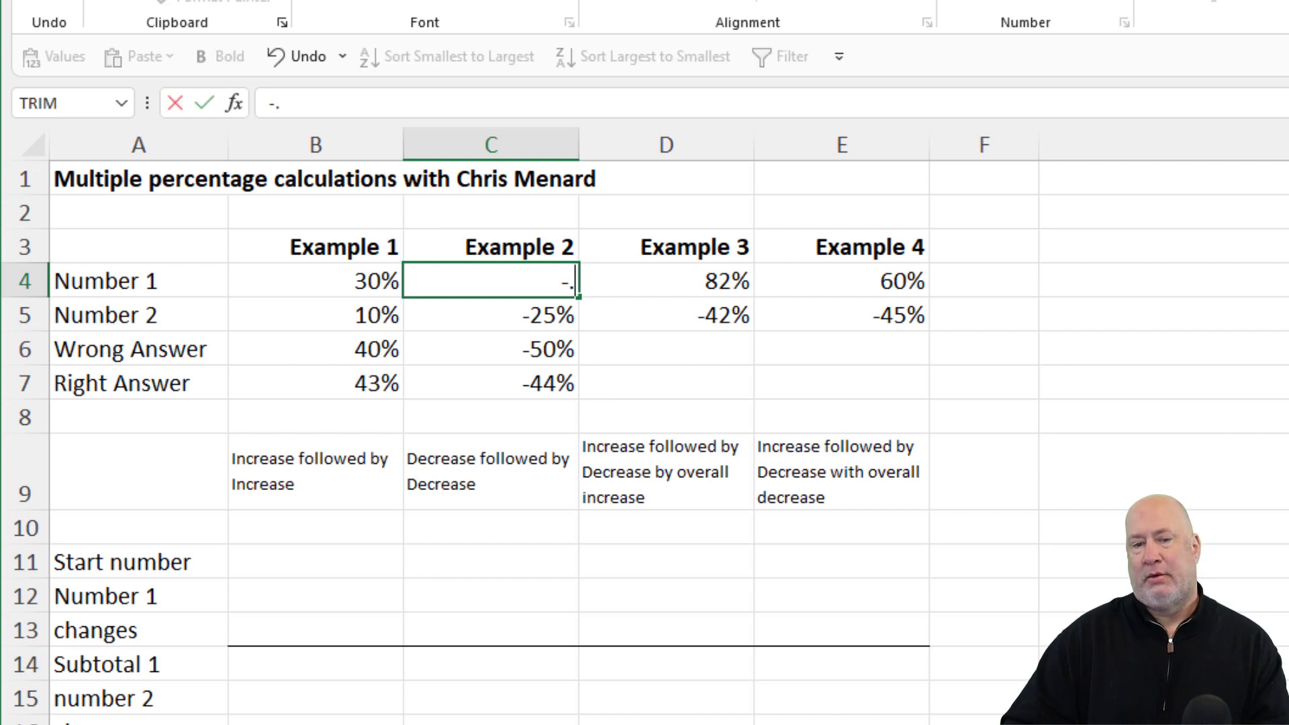
text(45)
key(Return)
click(491, 281)
click(490, 315)
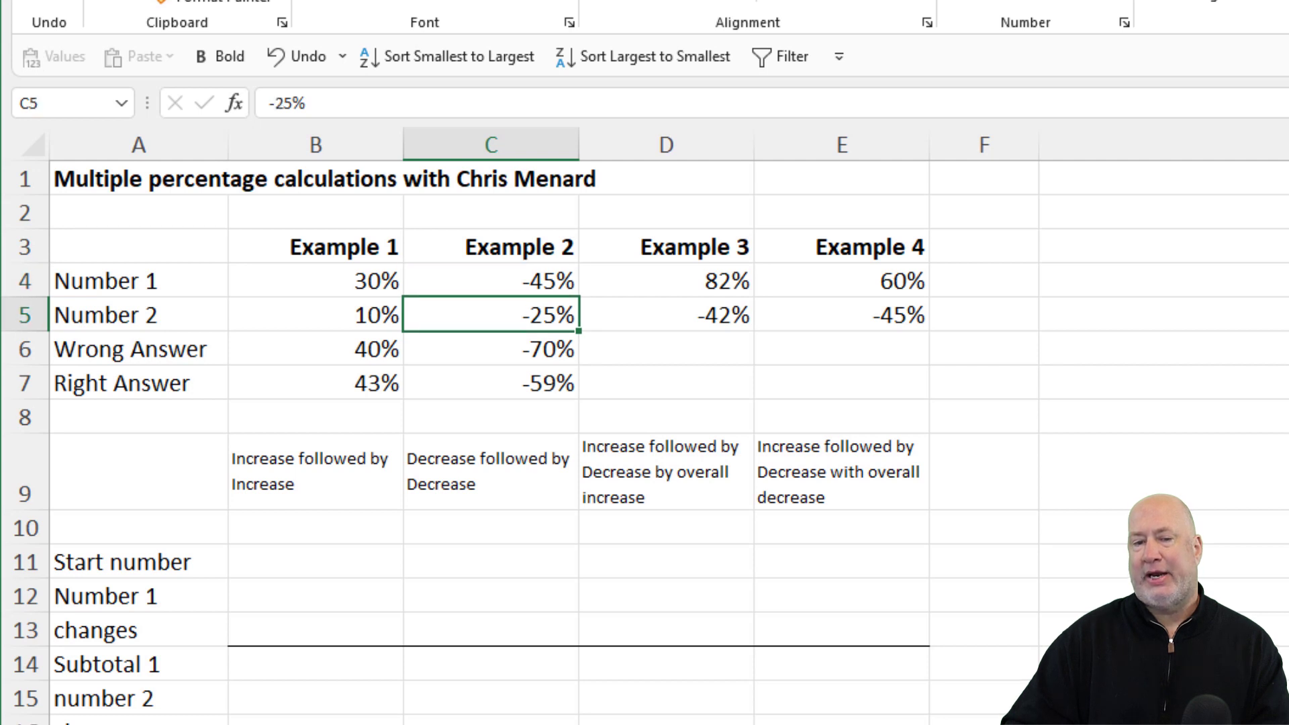
click(490, 383)
click(490, 349)
click(490, 382)
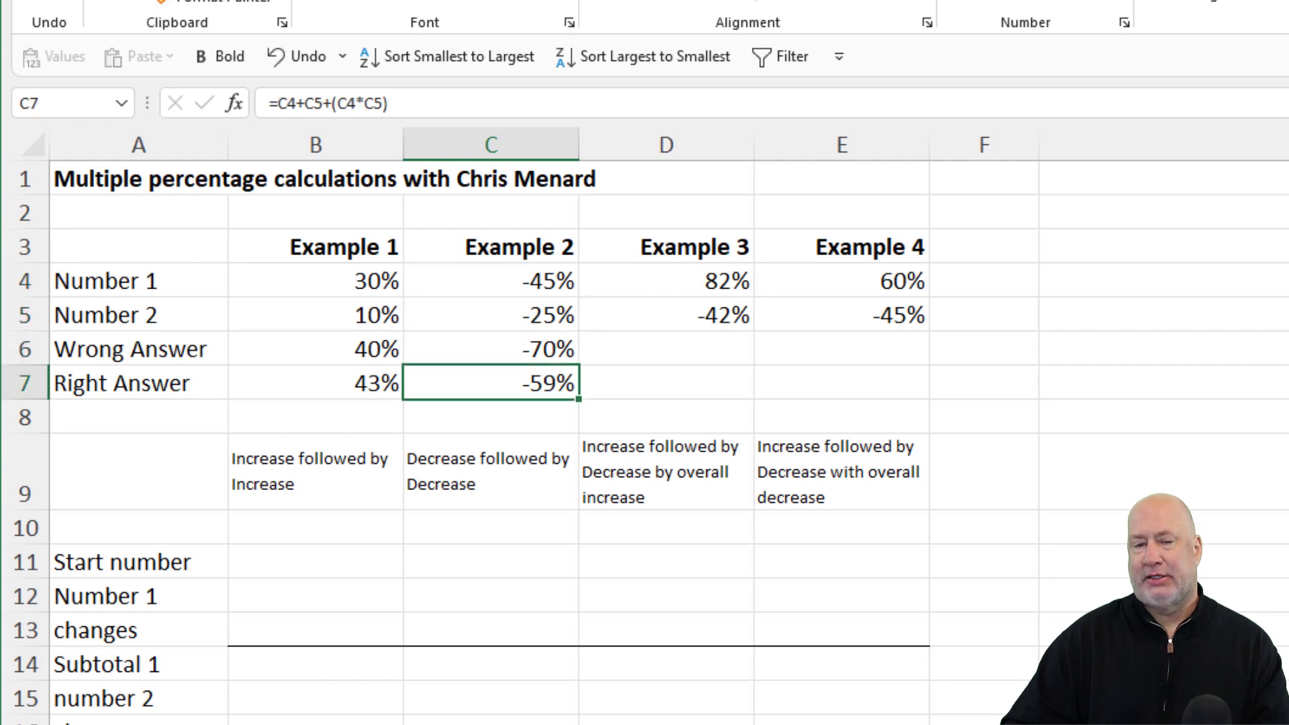
key(ctrl+z)
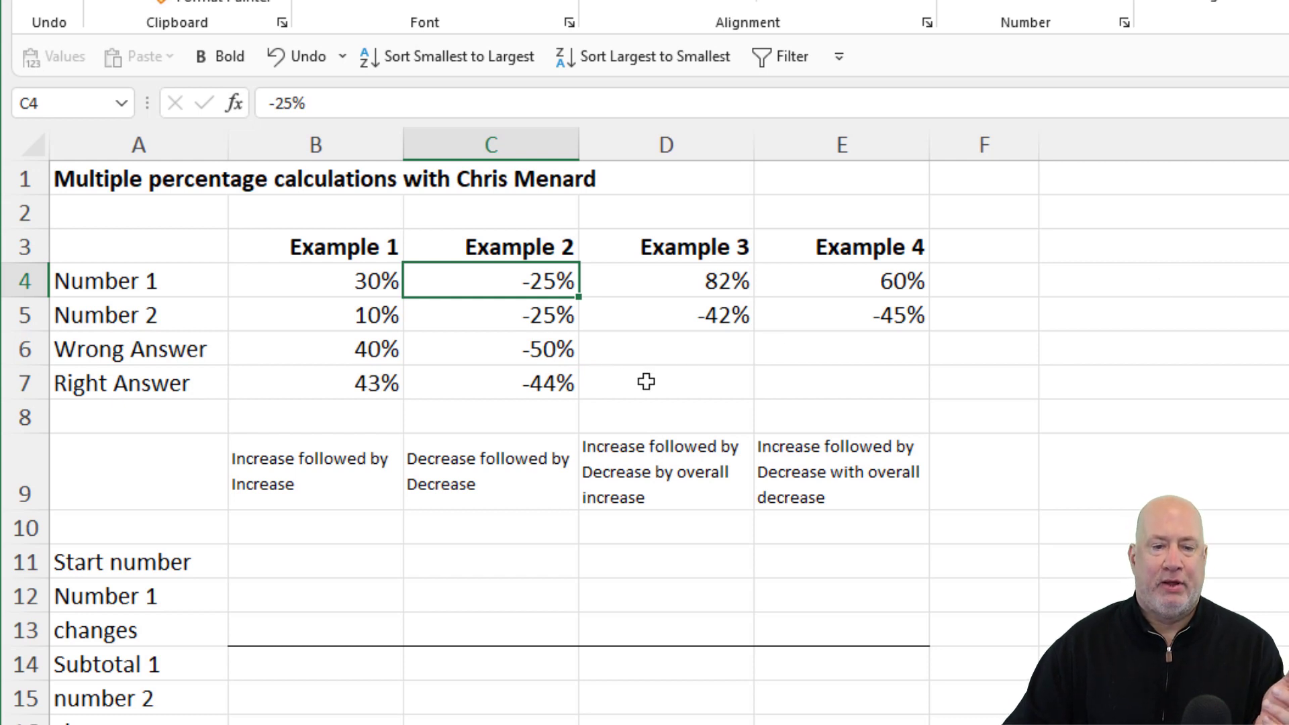
- Copy Example 2's Wrong Answer and Right Answer formulas into Example 3's cells D6 and D7
drag(555, 351, 699, 369)
click(549, 354)
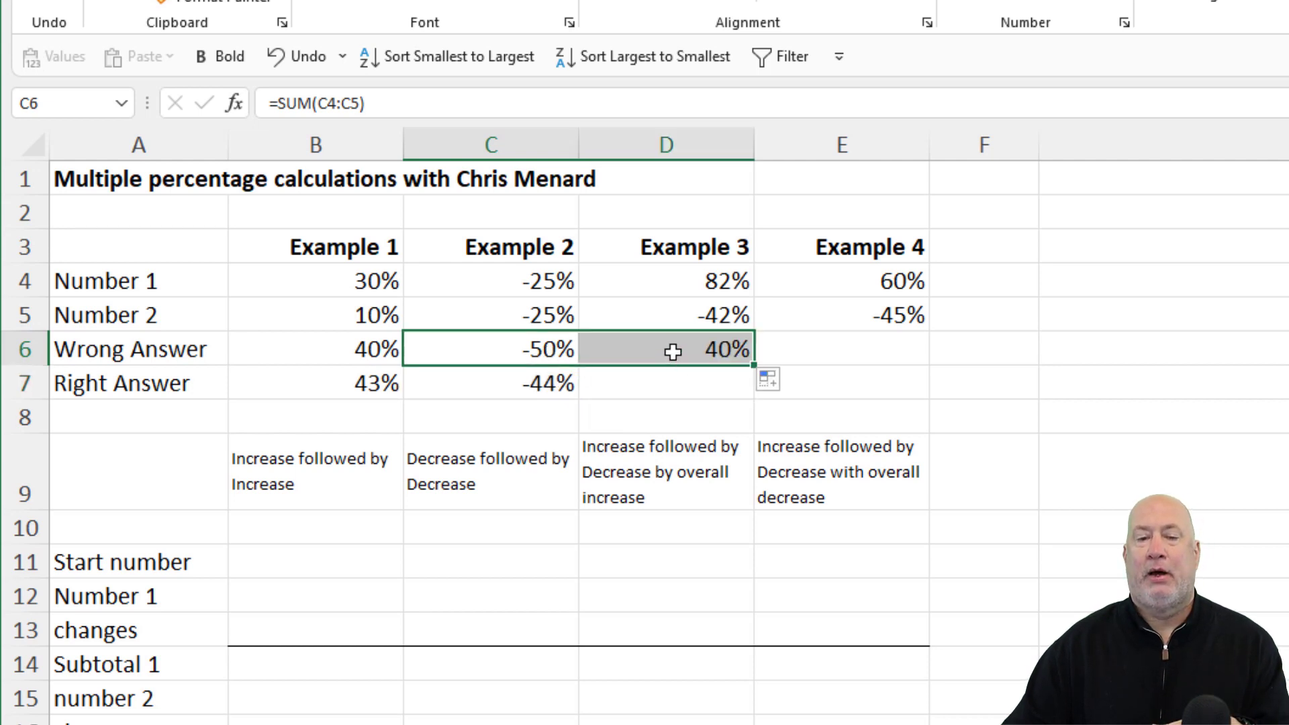
click(674, 349)
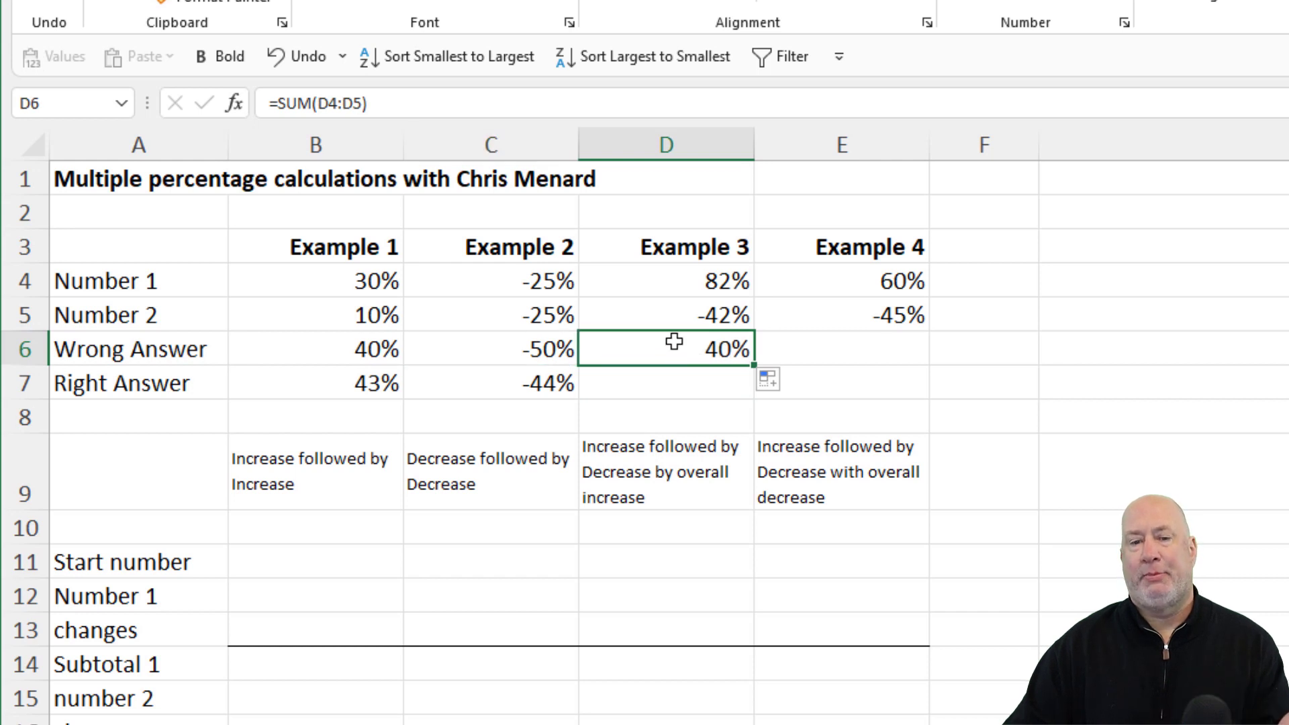
click(567, 393)
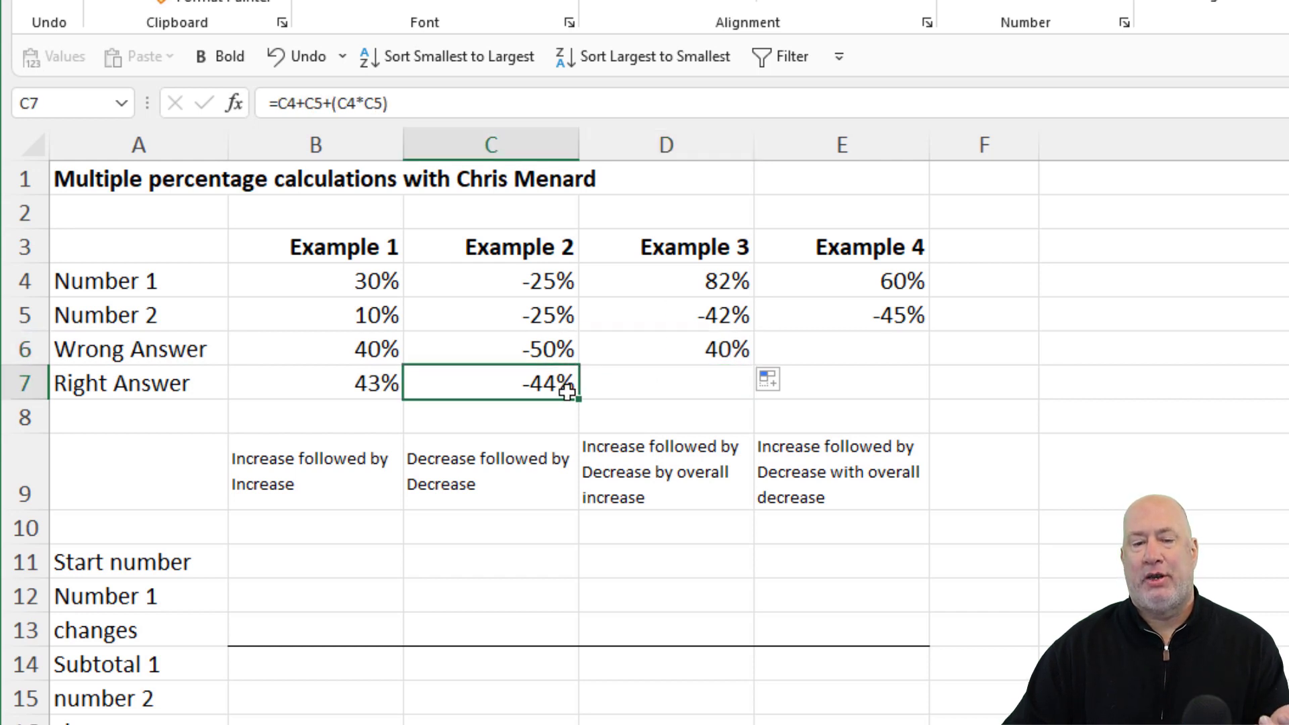
drag(578, 400, 671, 386)
click(670, 386)
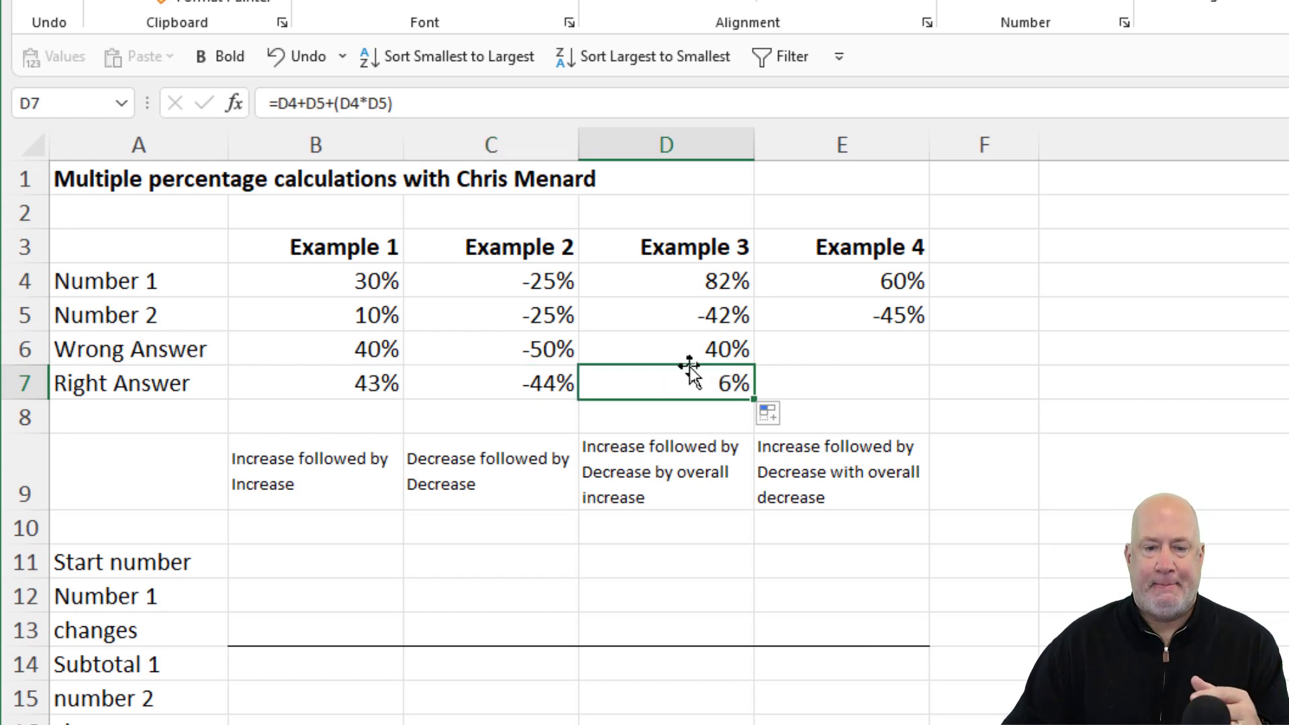
- Copy the two answer formulas from D6:D7 across to Example 4 in column E and check the results
drag(705, 352, 698, 380)
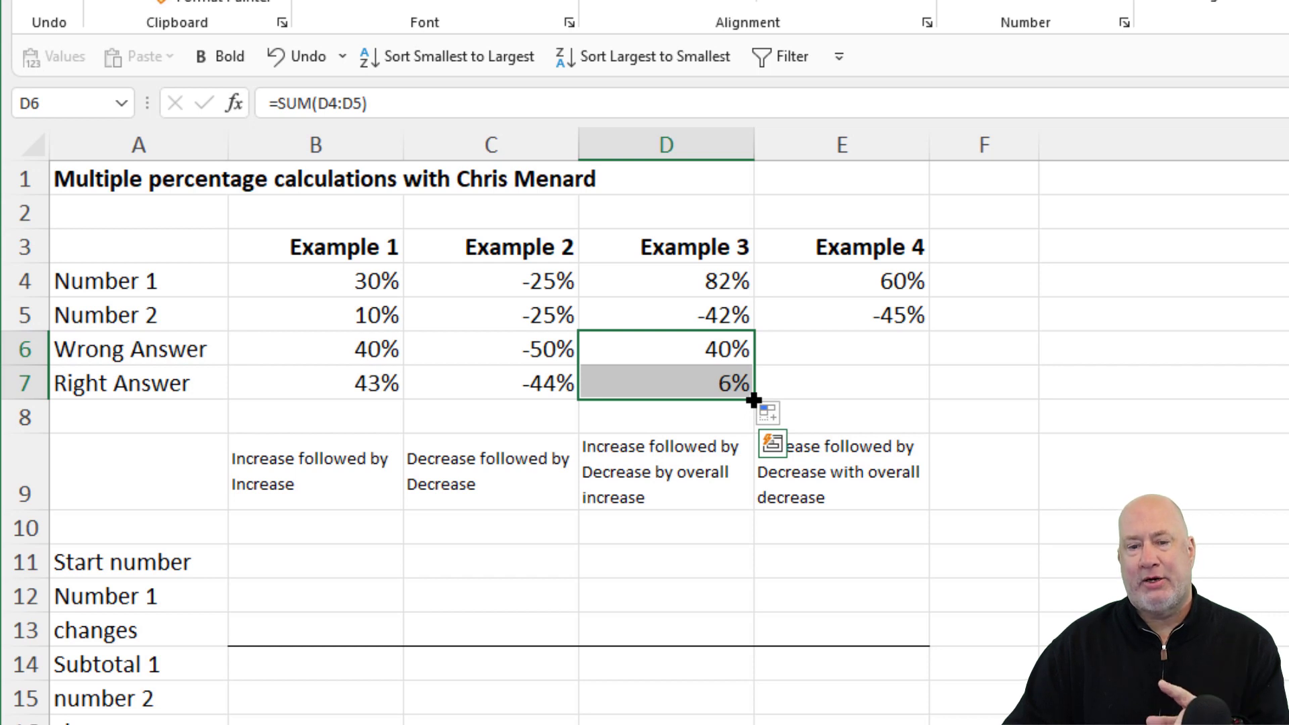
drag(753, 400, 878, 399)
click(864, 358)
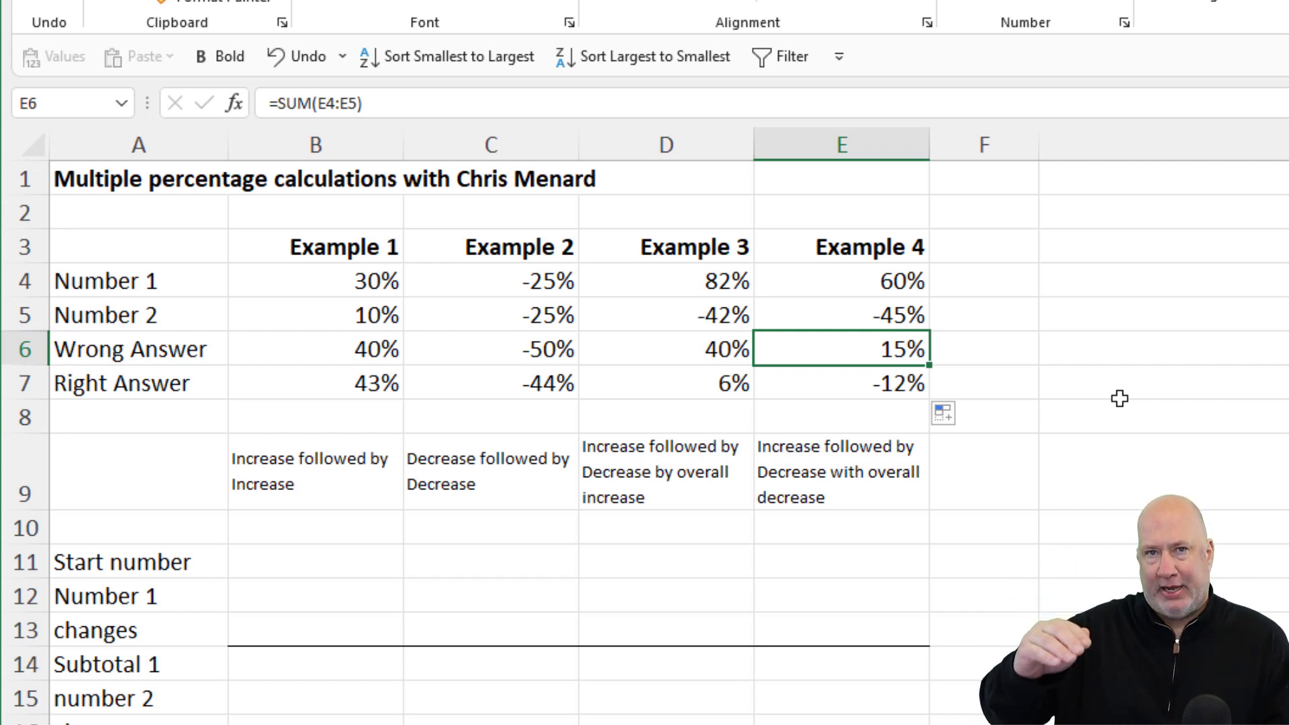
key(Up)
key(Down)
key(Down)
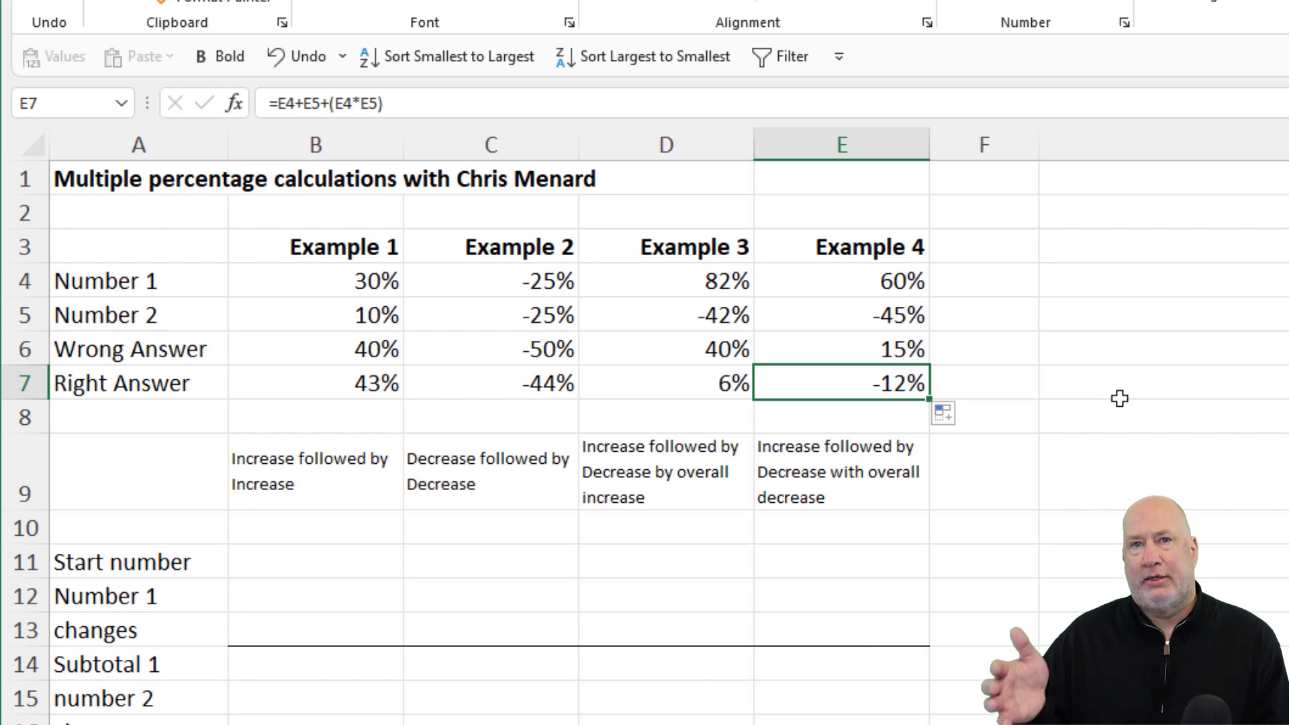
- Enter 200 as the Start number for the increase-followed-by-increase example in B11
key(Left)
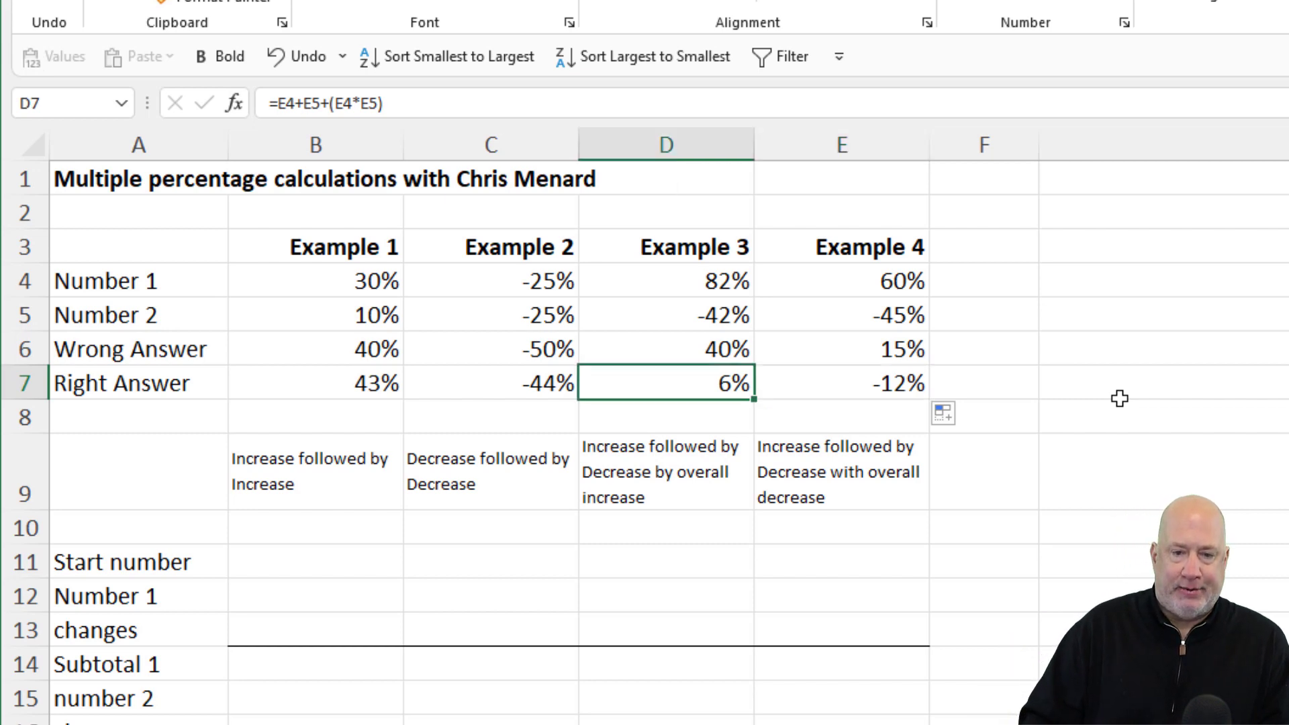
key(Left)
key(Left)
key(Down)
key(Down)
key(Down)
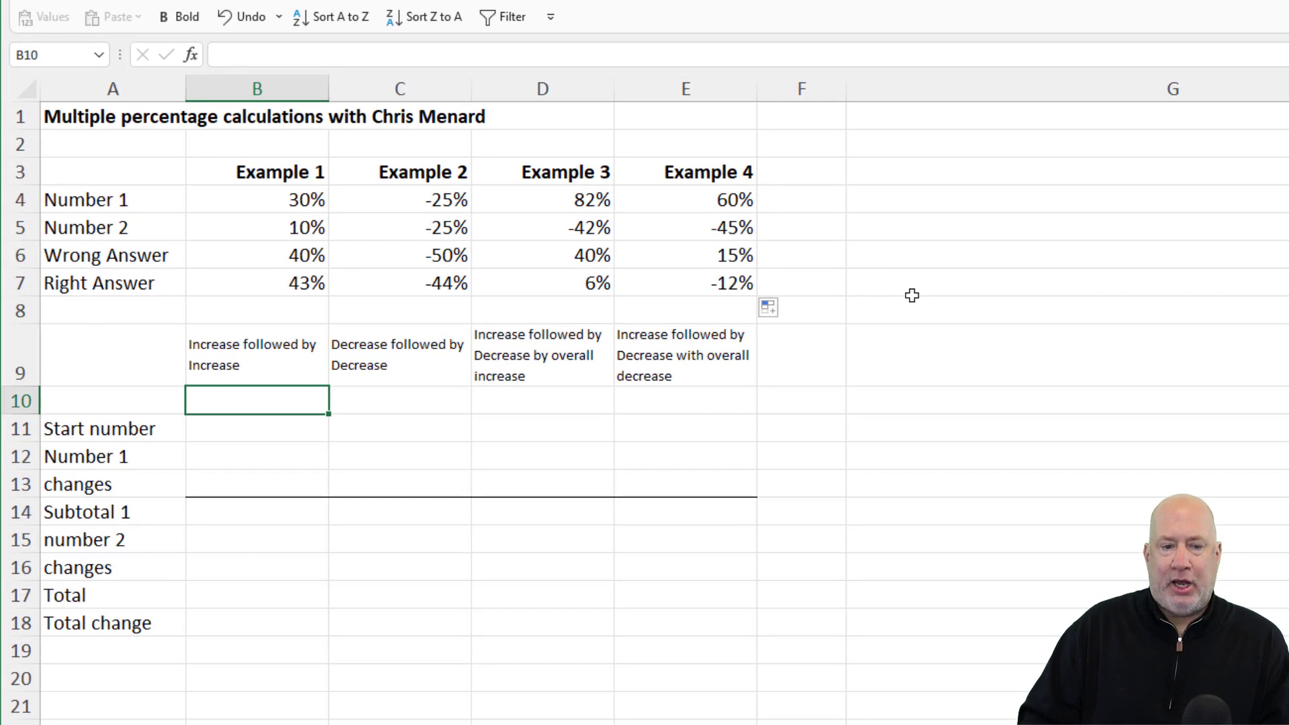
key(Down)
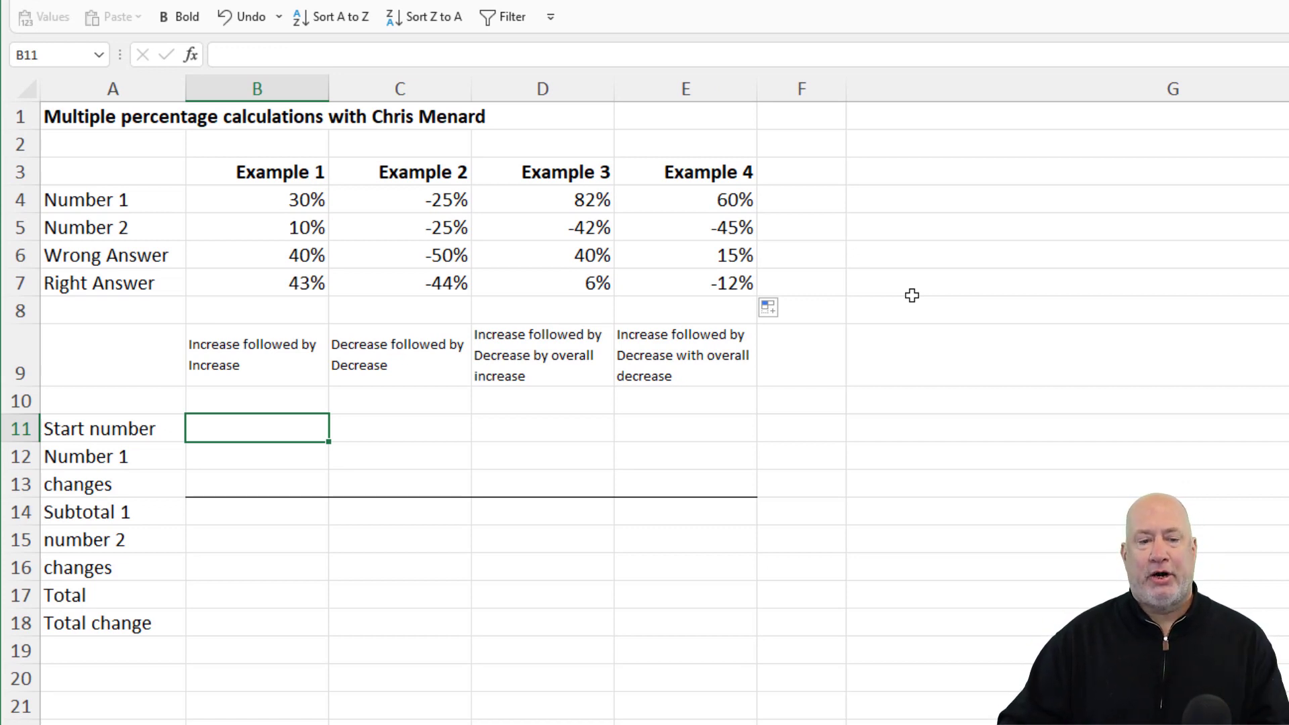
text(200)
key(Return)
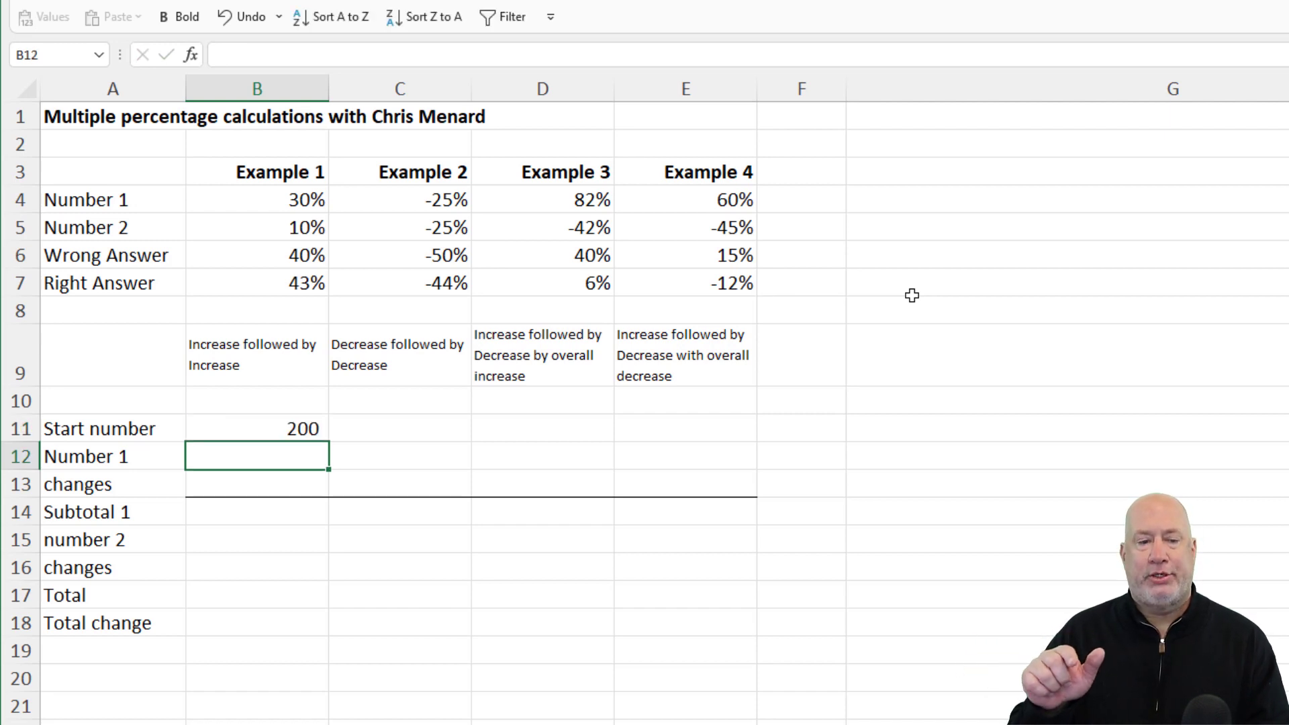
- Link Number 1 in B12 to Example 1's B4 and calculate its change in B13 with =B11*B12
text(=)
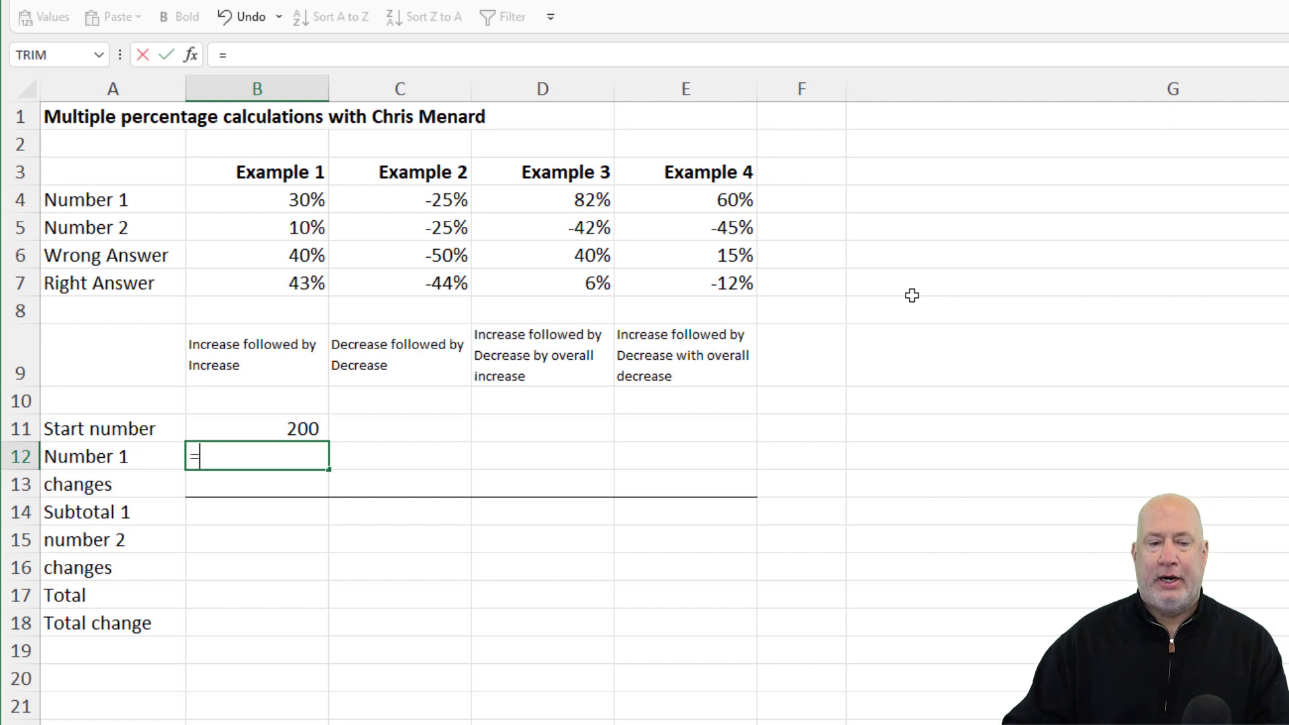
click(270, 201)
key(Return)
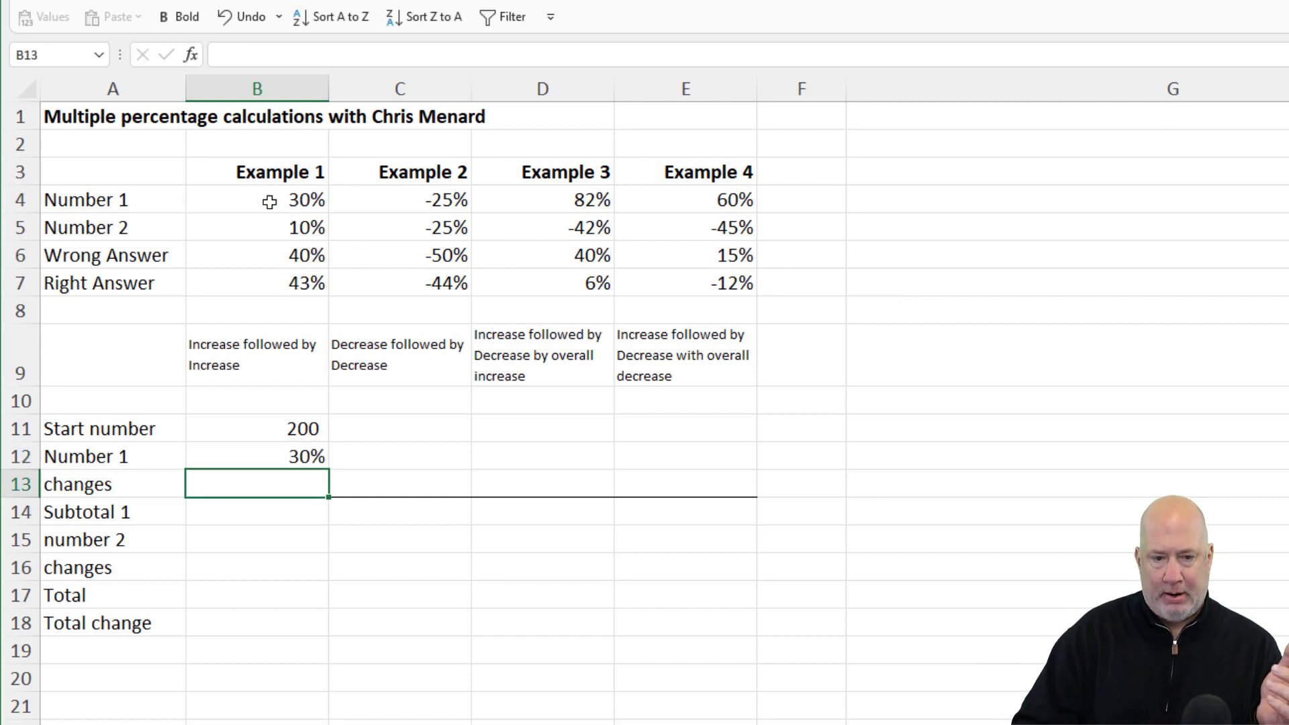
text(=)
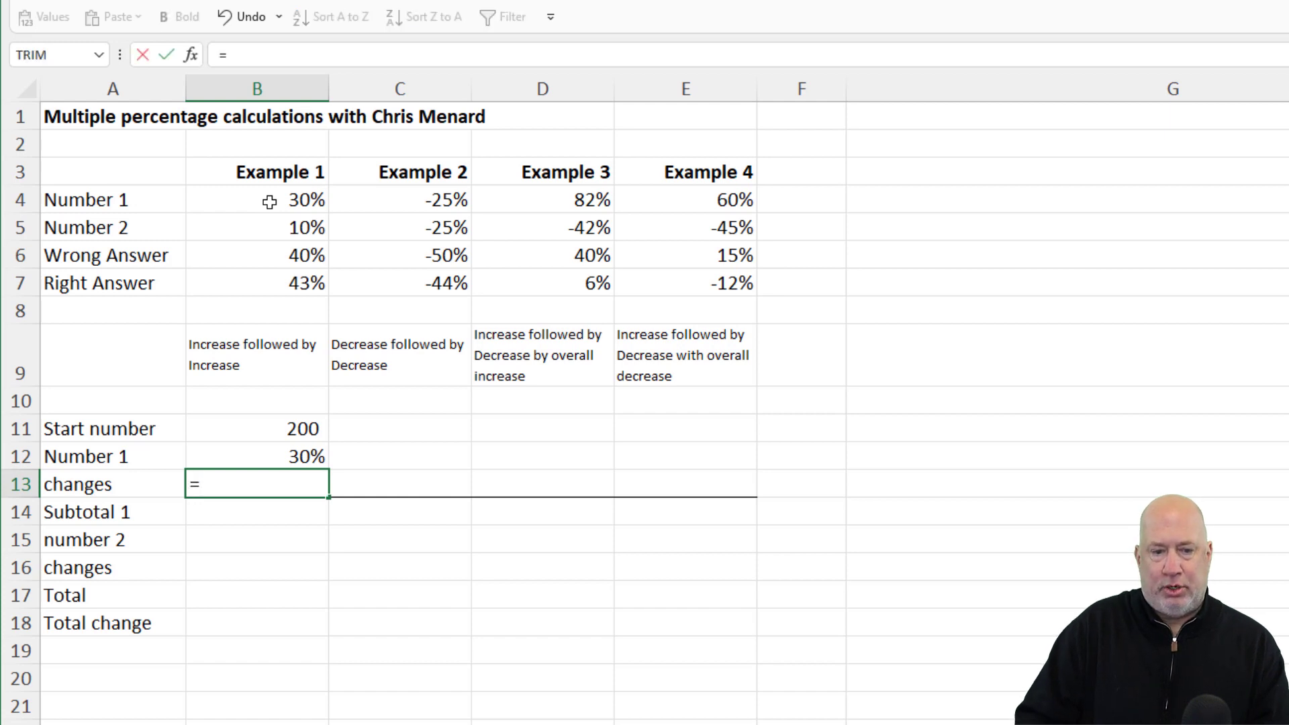
key(Up)
key(Up)
text(*)
key(Up)
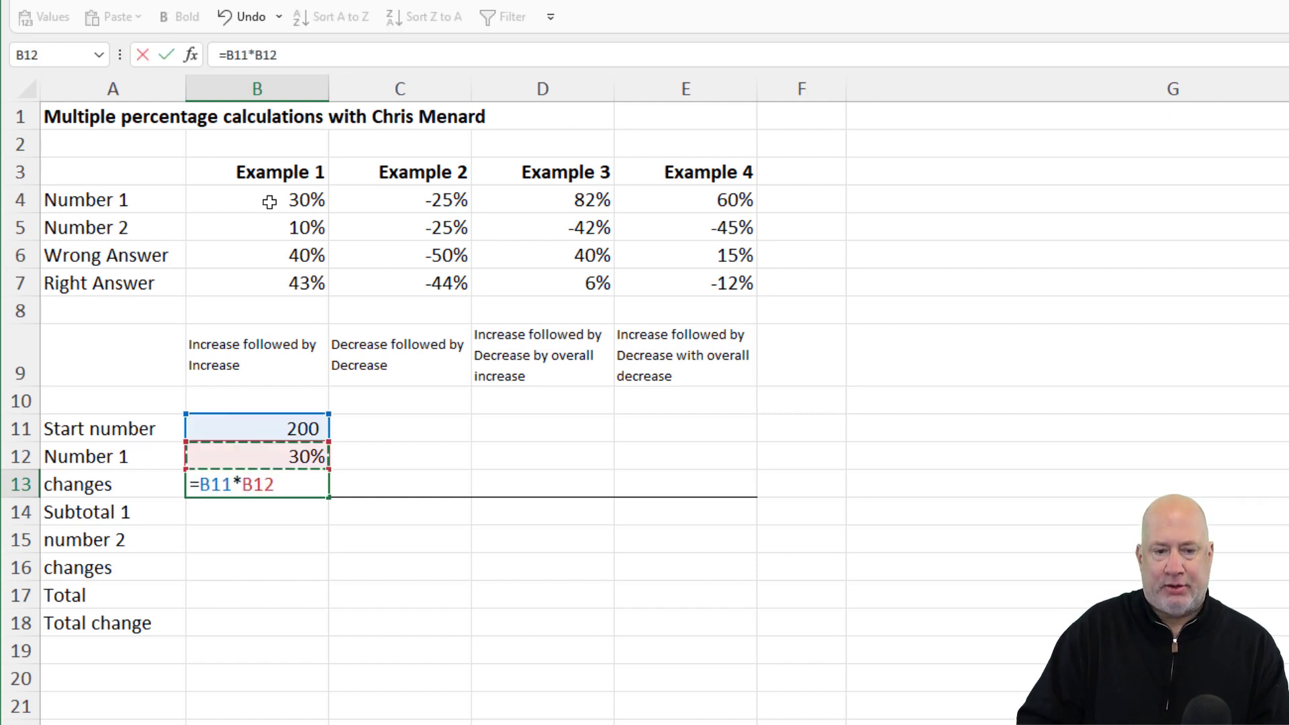
key(Return)
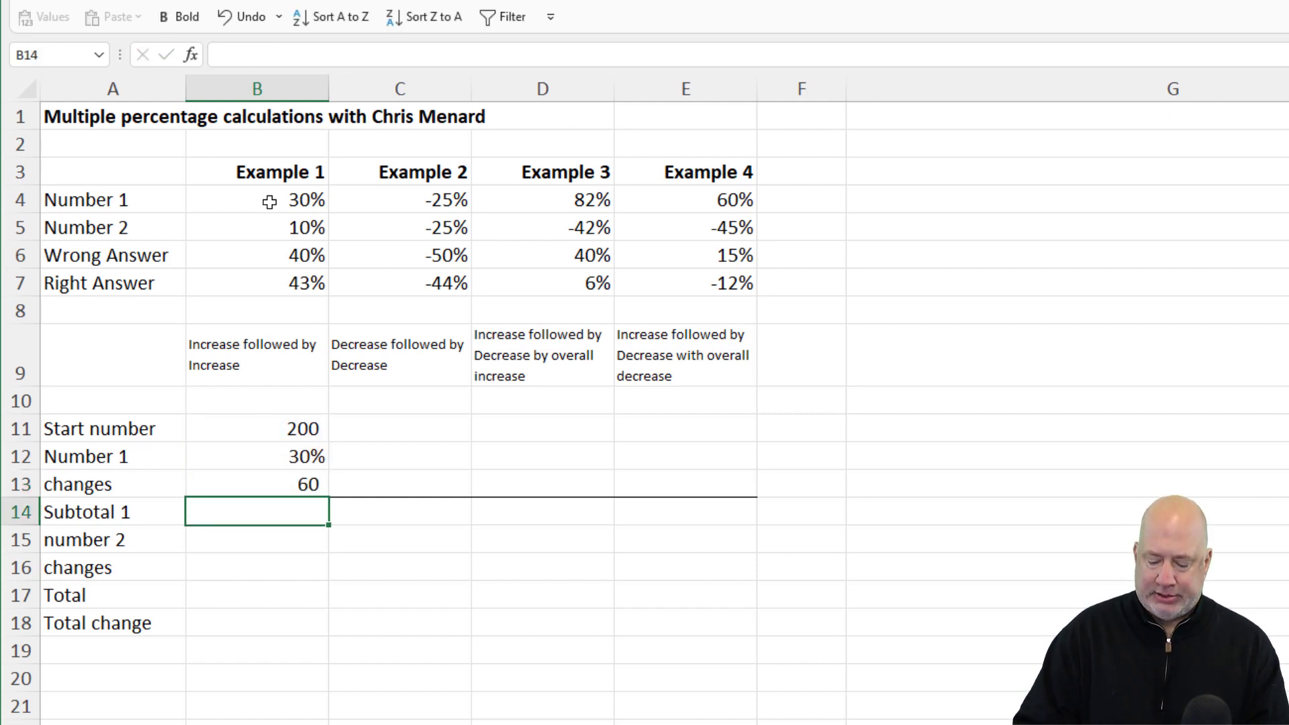
- Calculate Subtotal 1 in B14 by adding the change to the start number with =B13+B11
text(=)
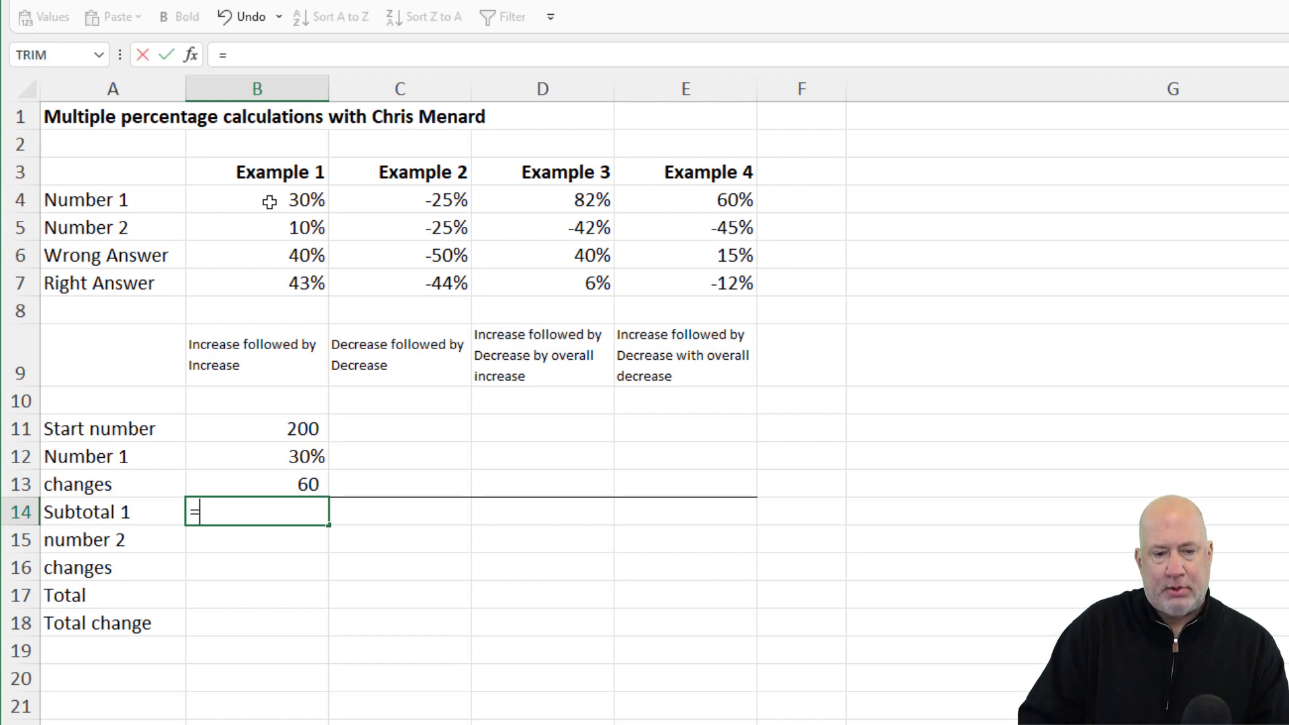
key(Up)
key(Up)
key(Down)
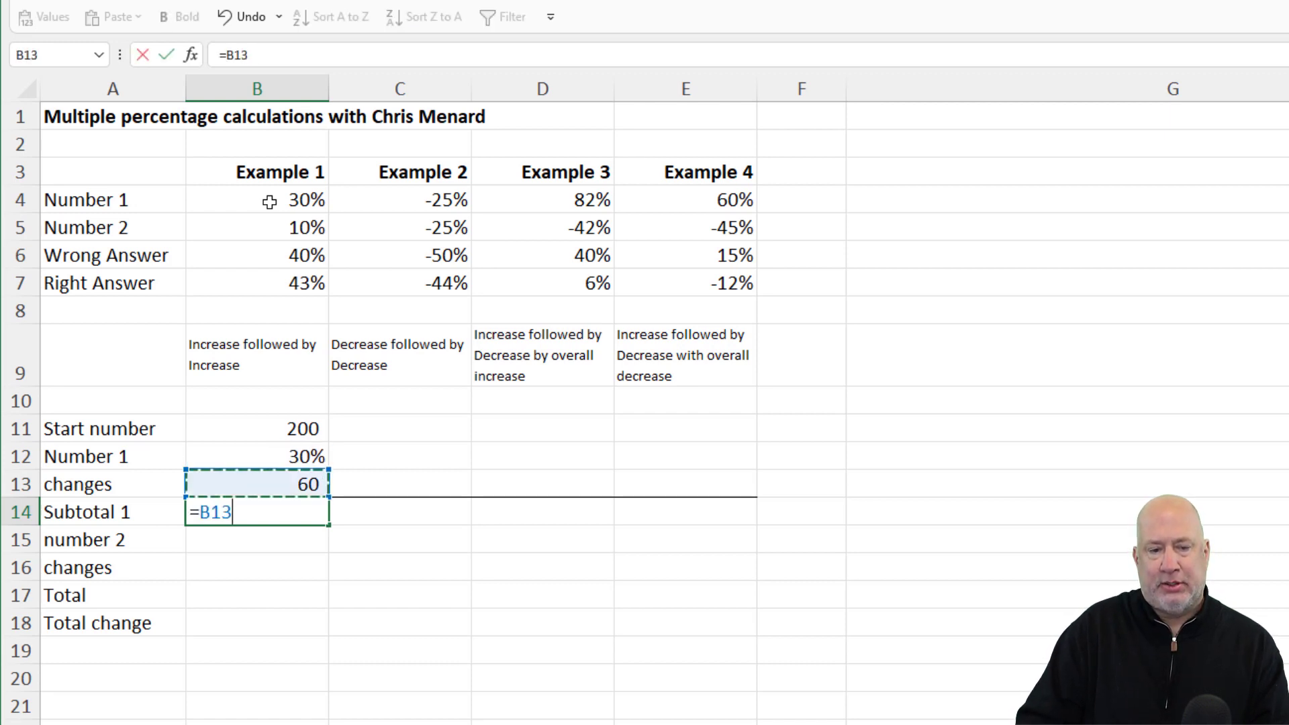
text(+)
key(Up)
key(Up)
key(Up)
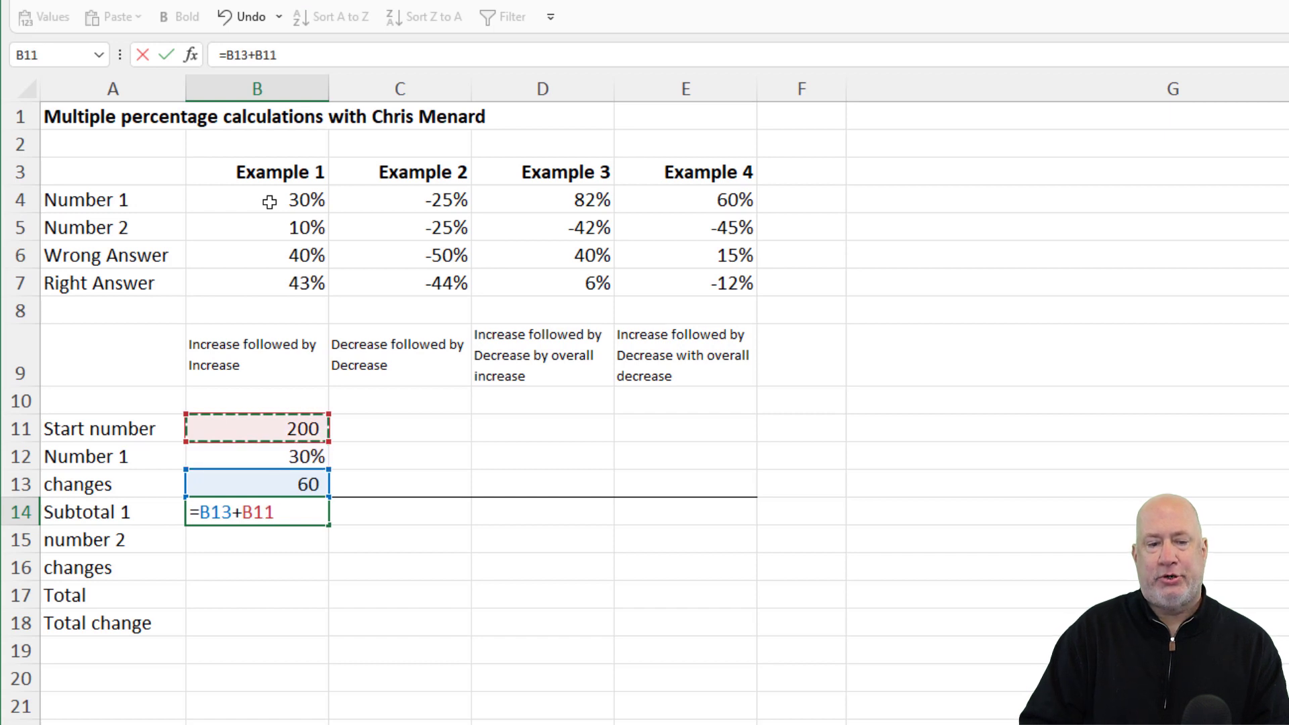
key(ctrl+Return)
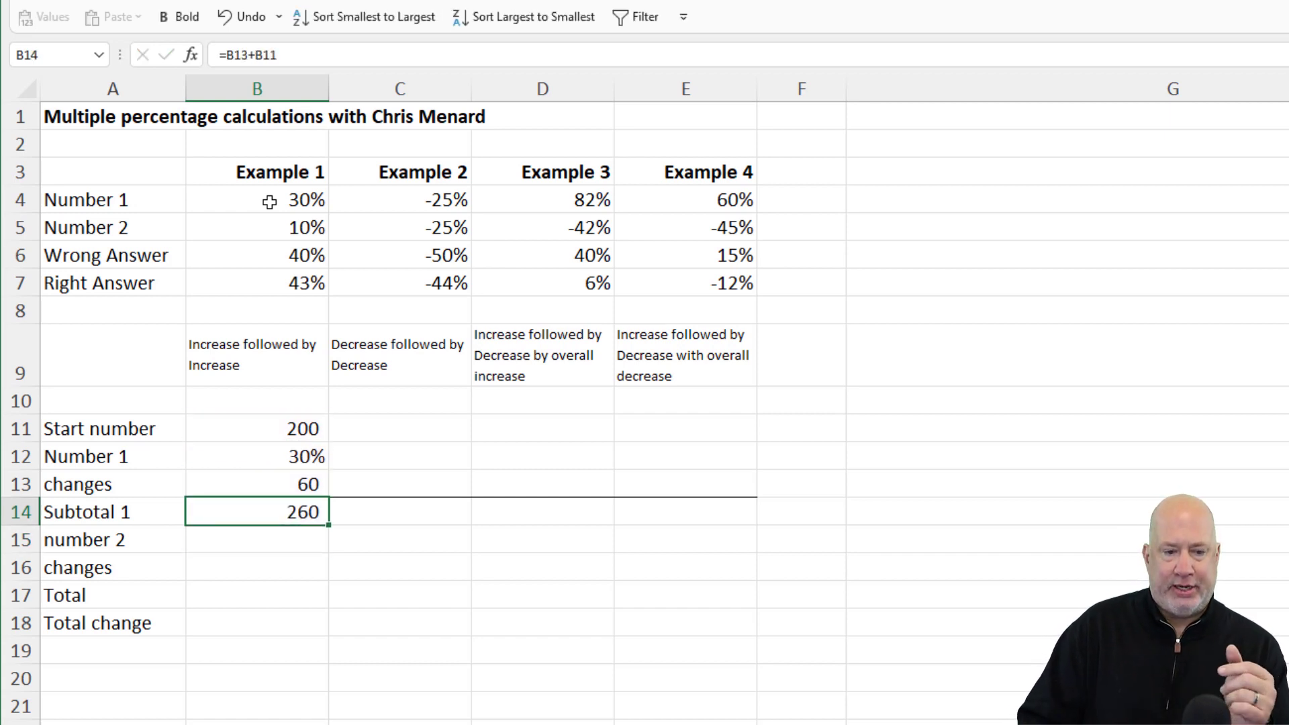
- Link number 2 in B15 to Example 1's second percentage with =B5
key(Down)
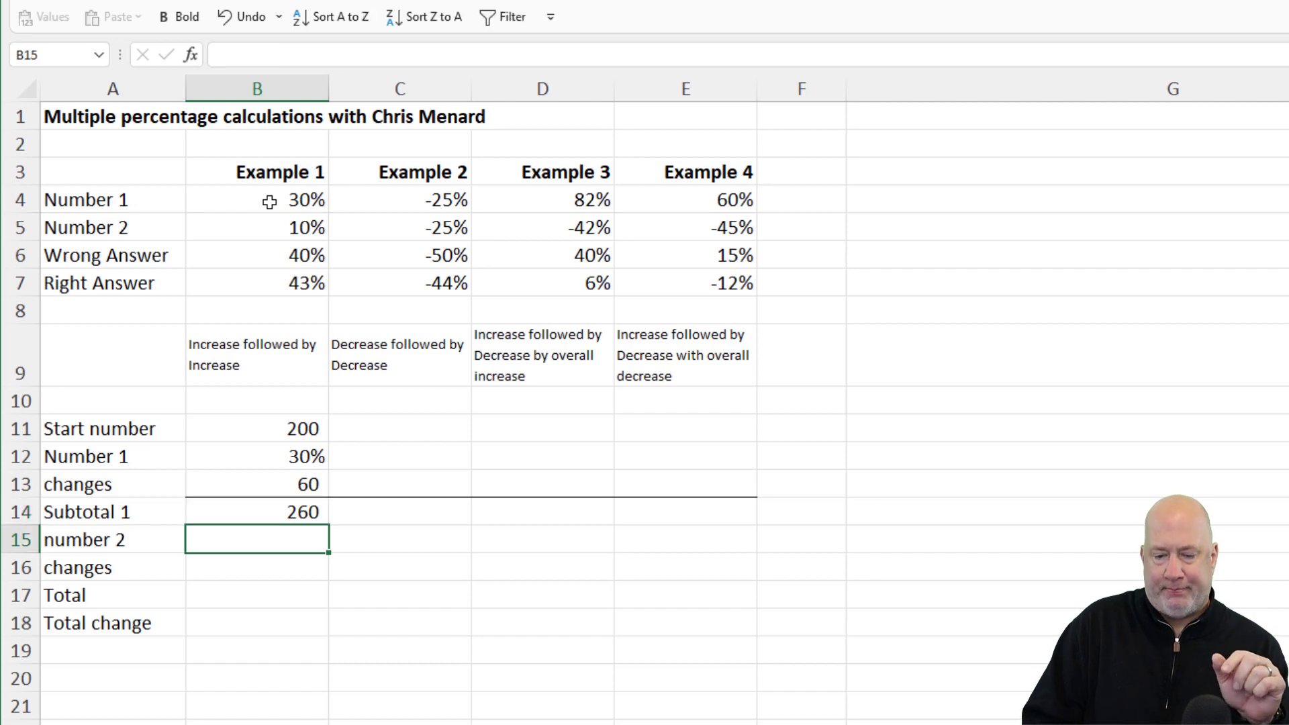
text(=)
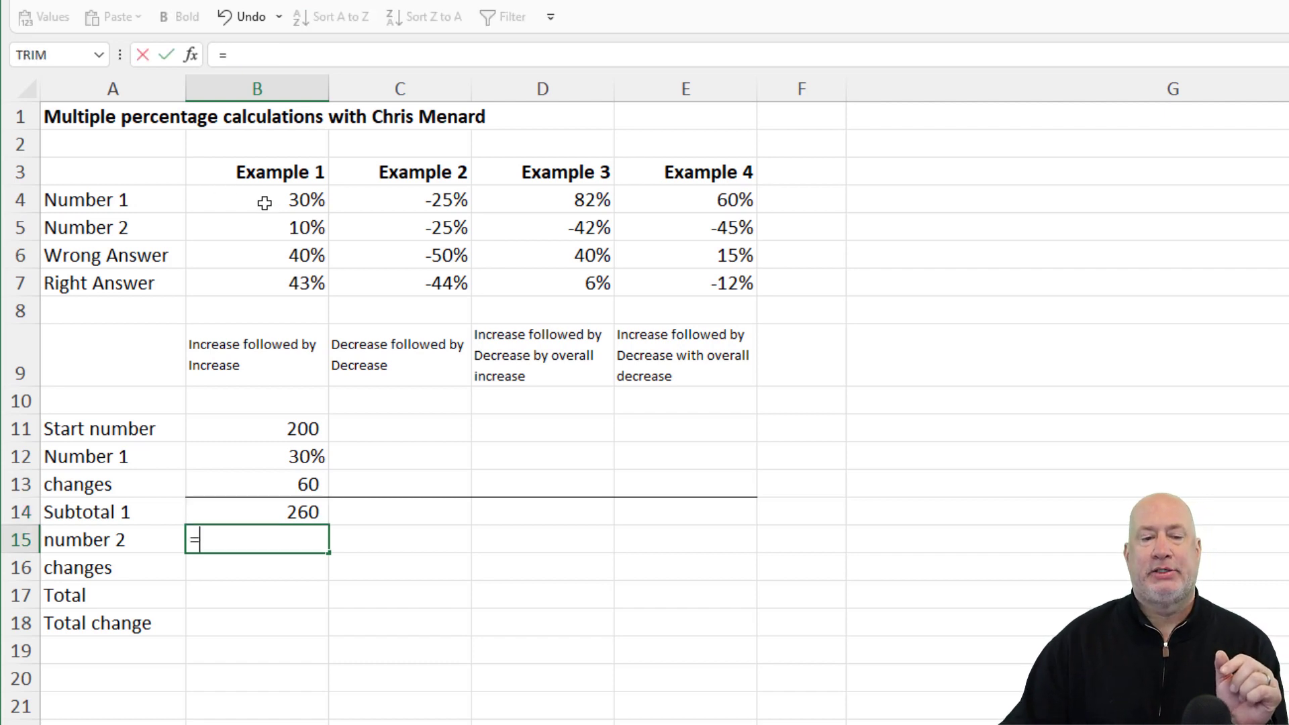
click(277, 226)
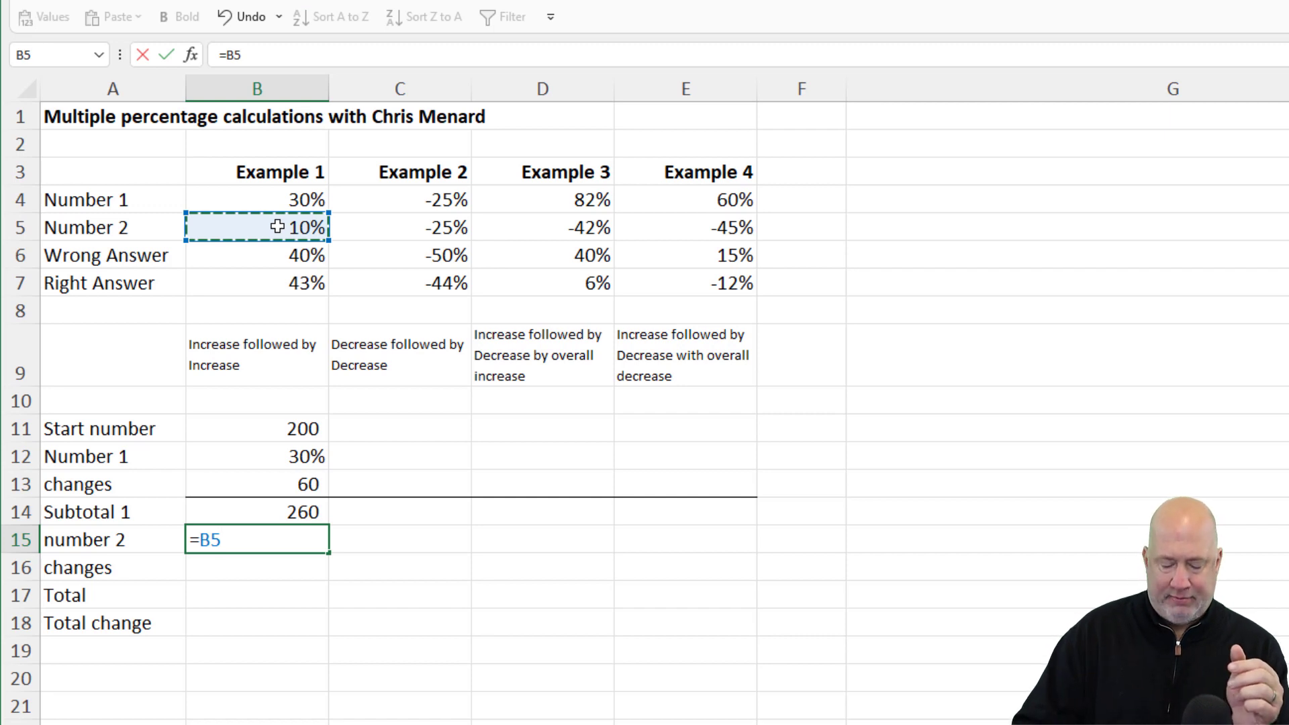
key(Return)
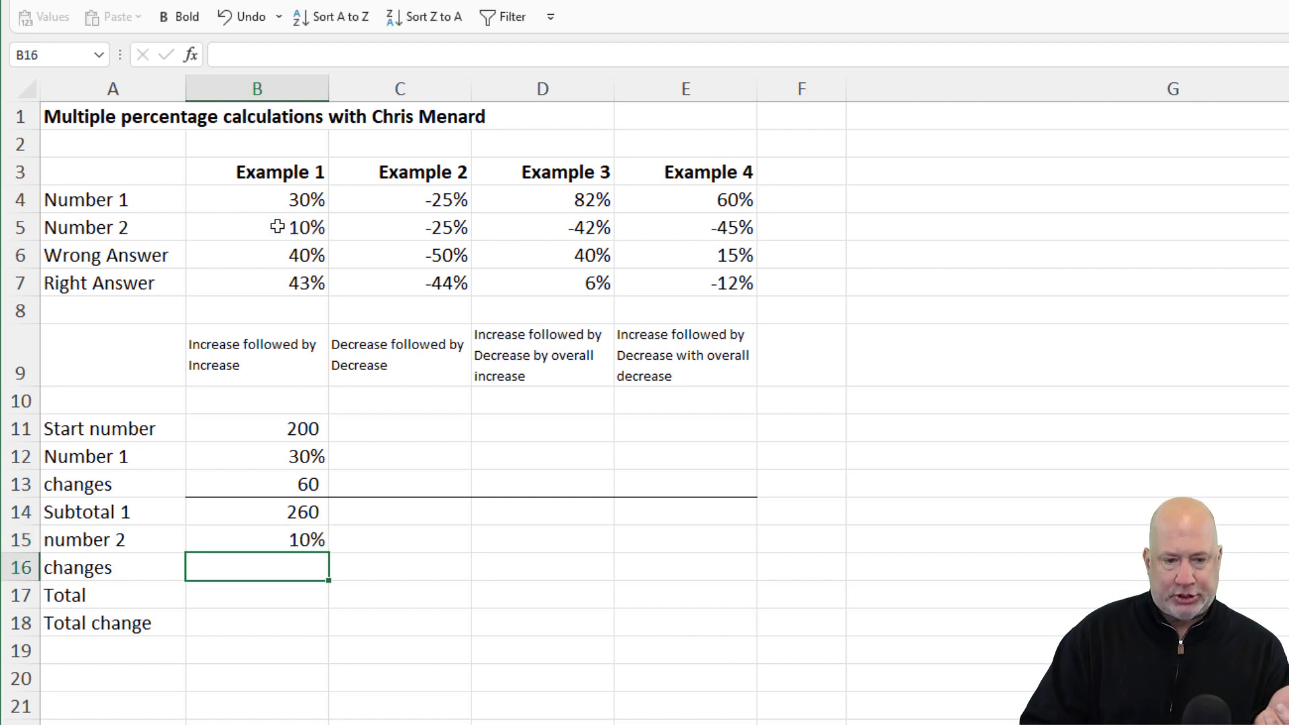
- Calculate the second change in B16 as Subtotal 1 times number 2 with =B14*B15
text(=)
key(Up)
key(Up)
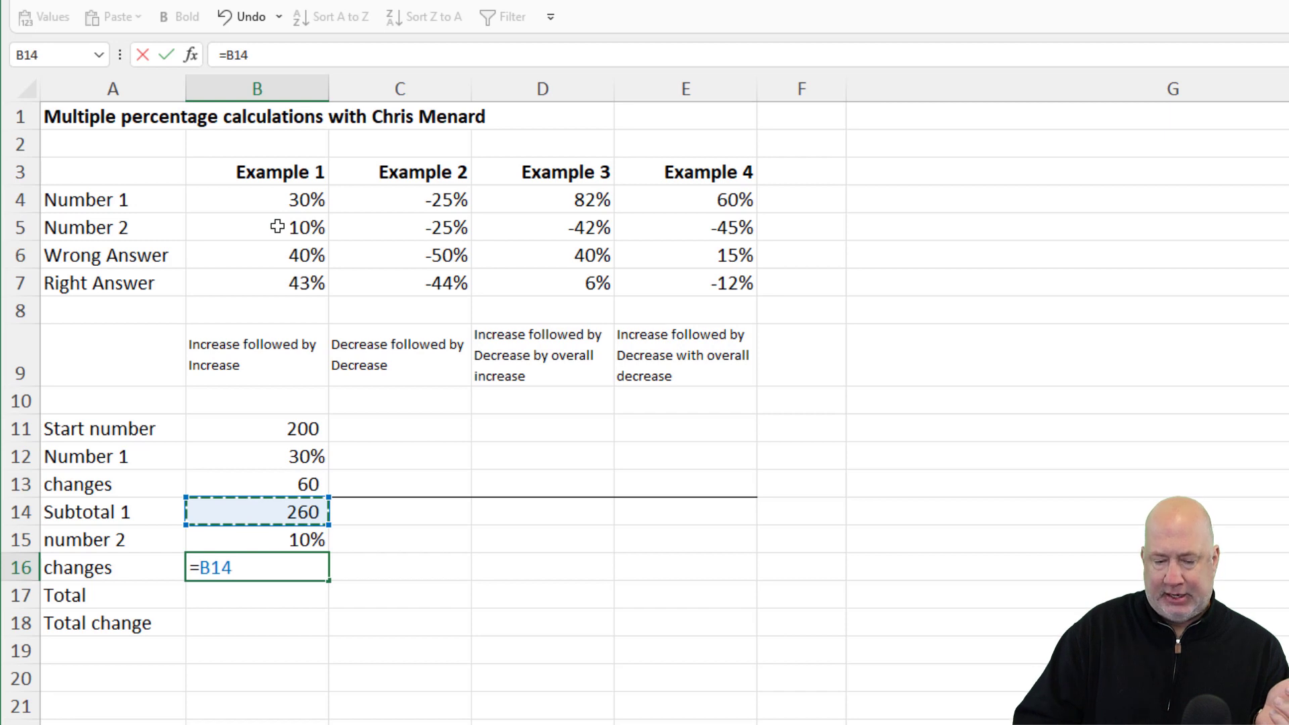
text(*)
key(Up)
key(Return)
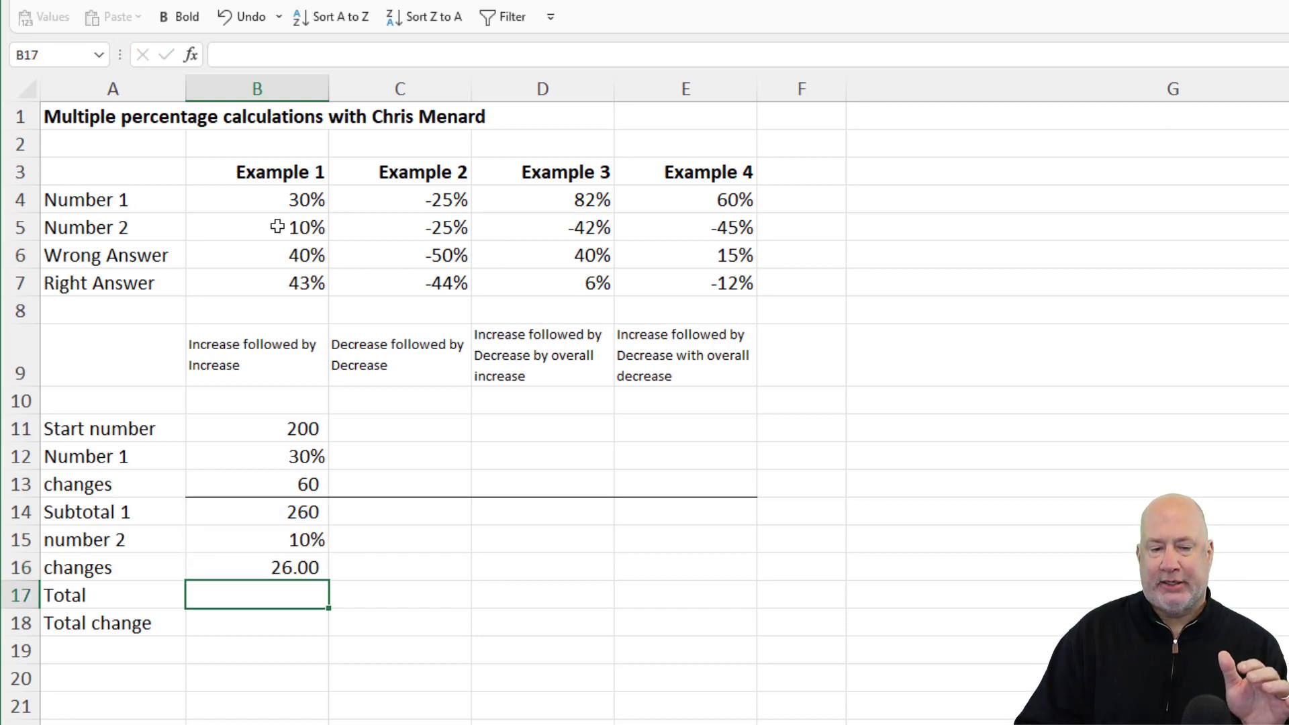
- Remove the two decimal places from the second change in B16
click(259, 567)
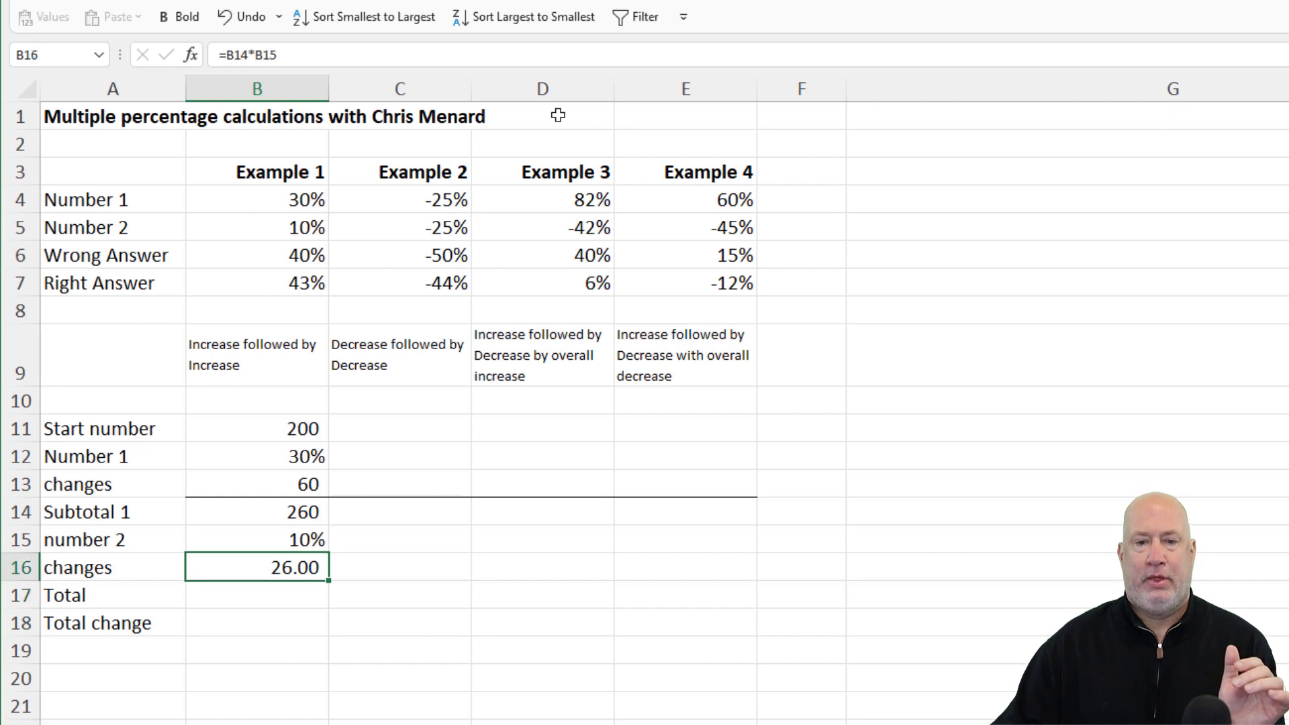
key(alt+h)
key(9)
key(alt+h)
key(9)
- Calculate the Total in B17 by adding the second change to Subtotal 1 with =B16+B14
click(309, 593)
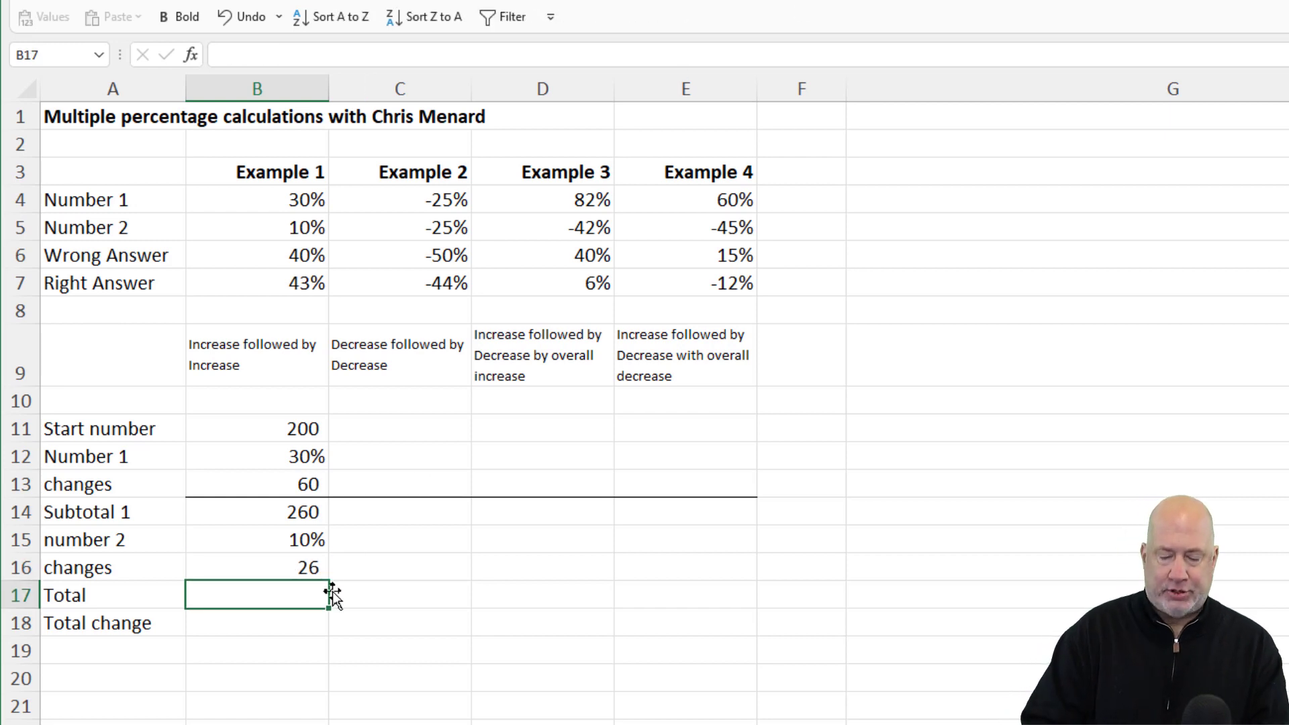
text(=)
key(Up)
text(+)
key(Up)
key(Up)
key(Up)
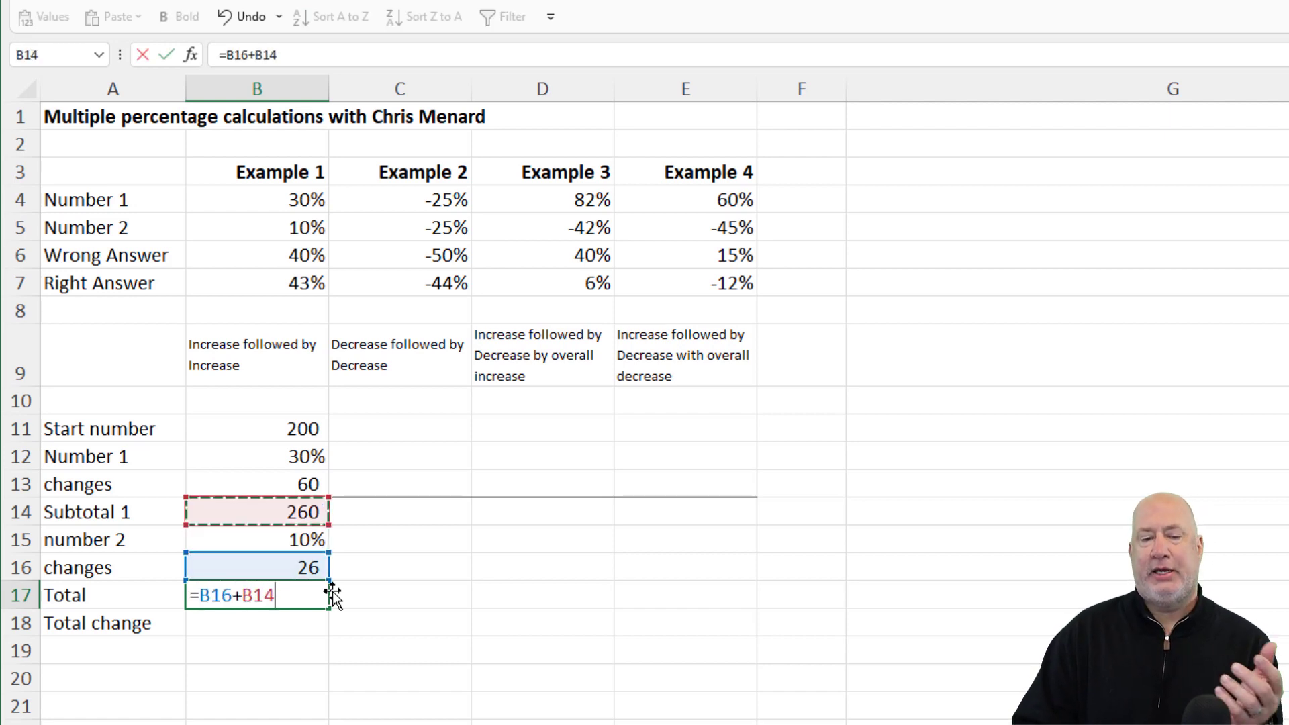
key(Return)
- Format the Total in B17 to show no decimal places
key(Up)
key(alt+h)
key(9)
key(alt+h)
key(9)
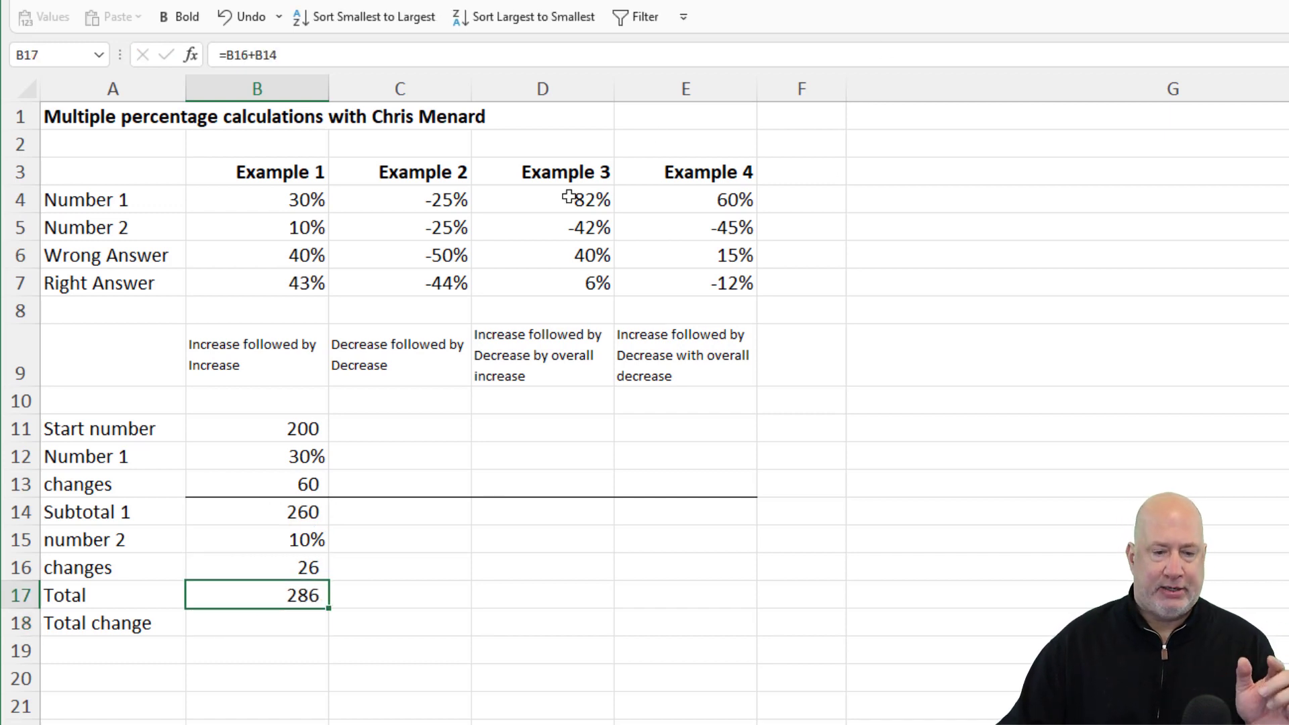
- Calculate the overall percentage change from start number to Total in B18 with =B17/B11-1
key(Down)
key(F2)
text(=)
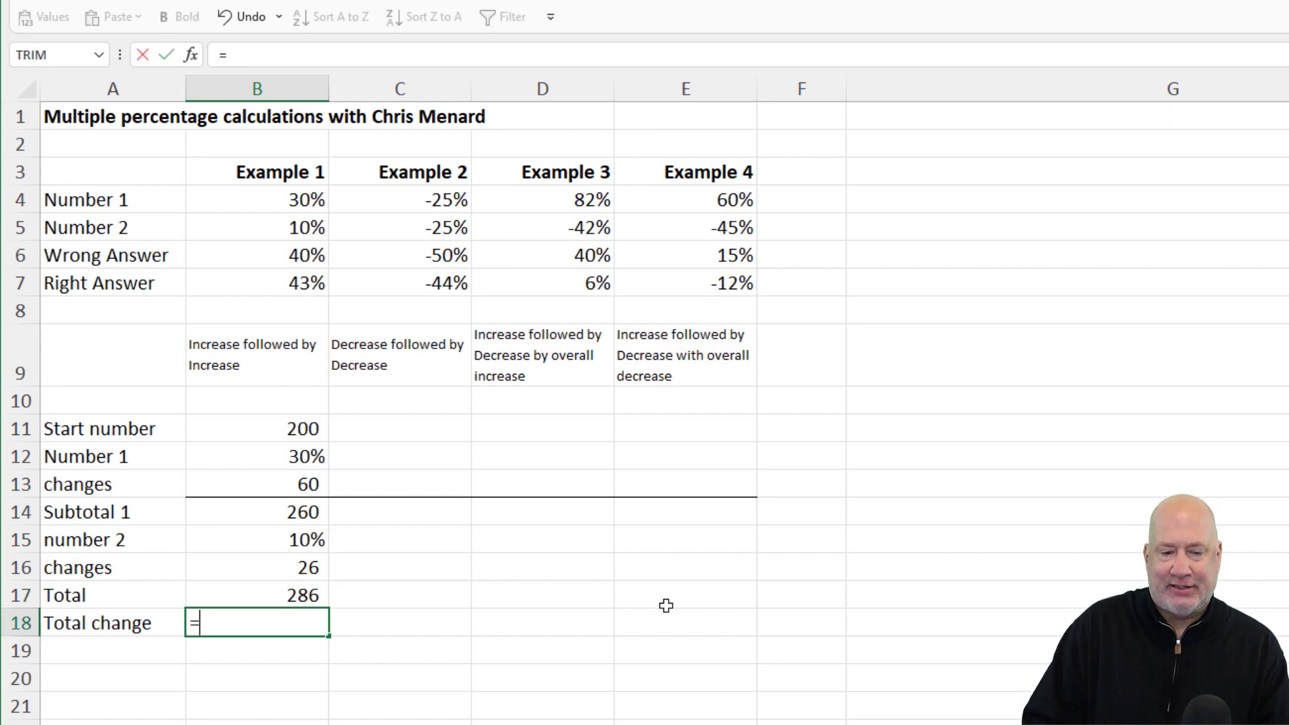
key(Up)
text(/)
click(287, 435)
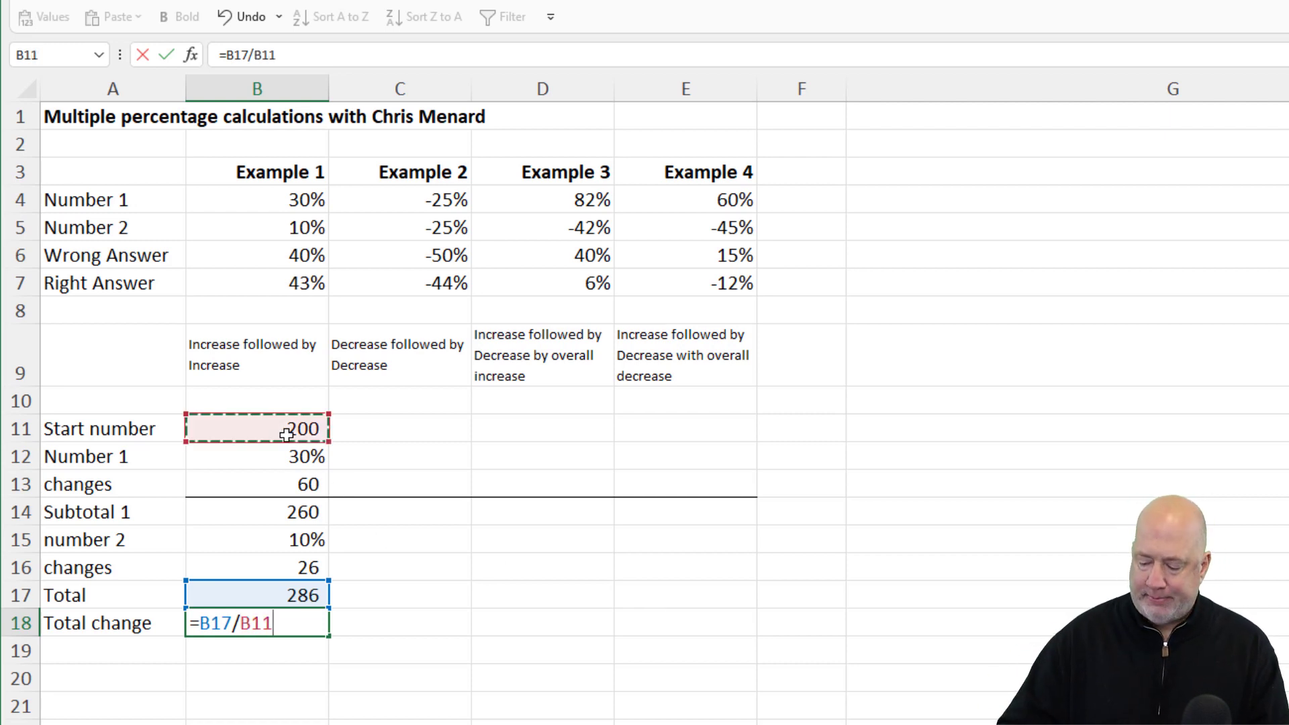
text(-1)
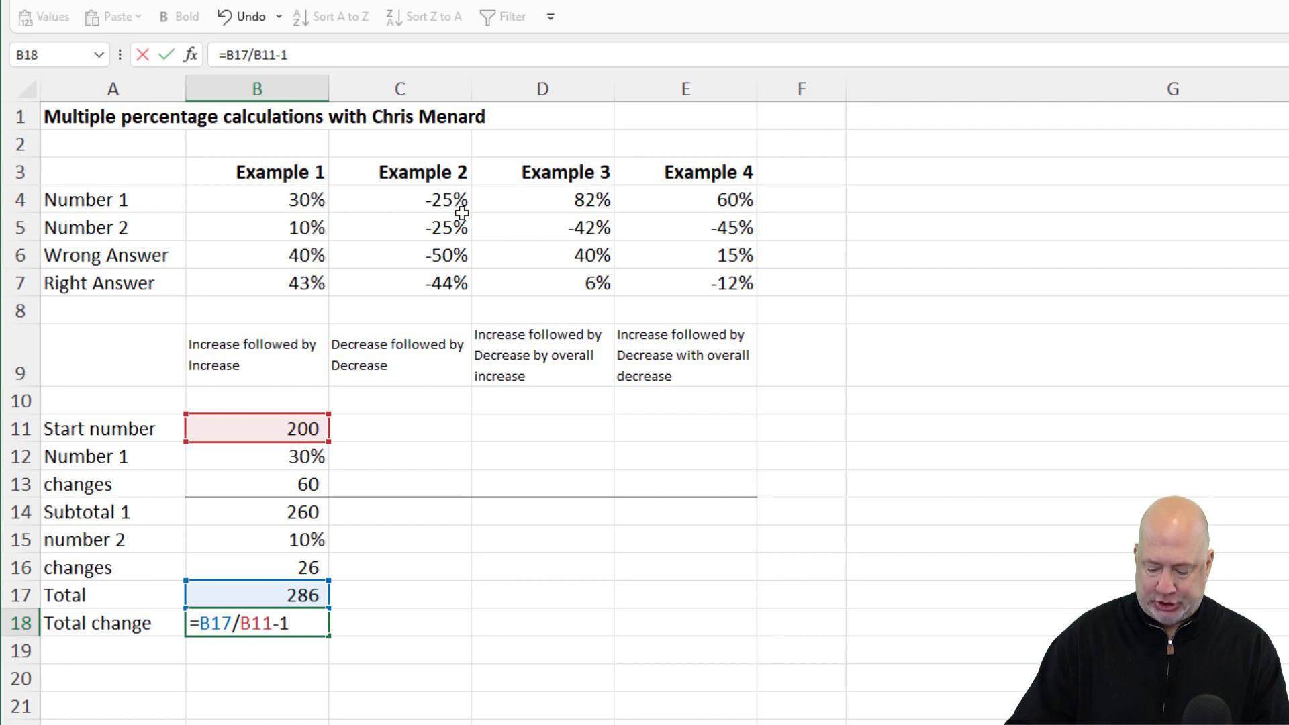
key(ctrl+Return)
- Relabel A18 as Percentage Change and widen column A to fit the label
key(Left)
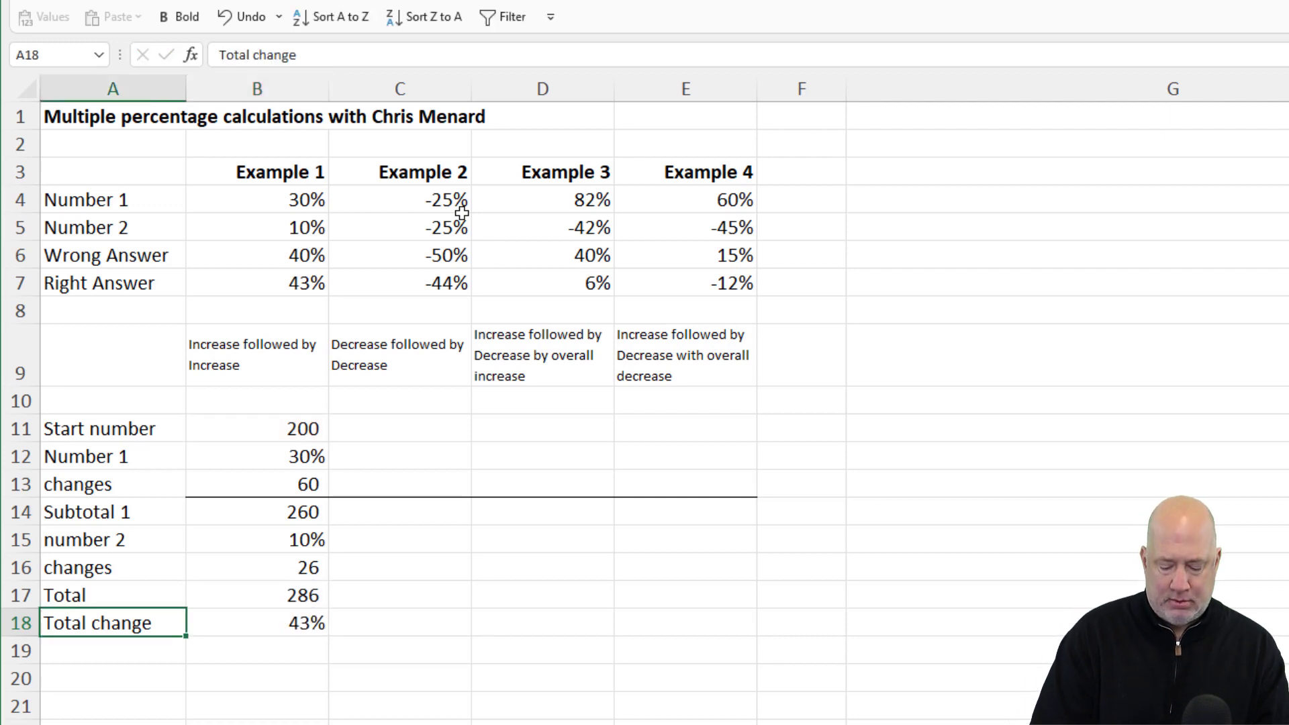
text(Percentage Change)
key(Return)
key(Right)
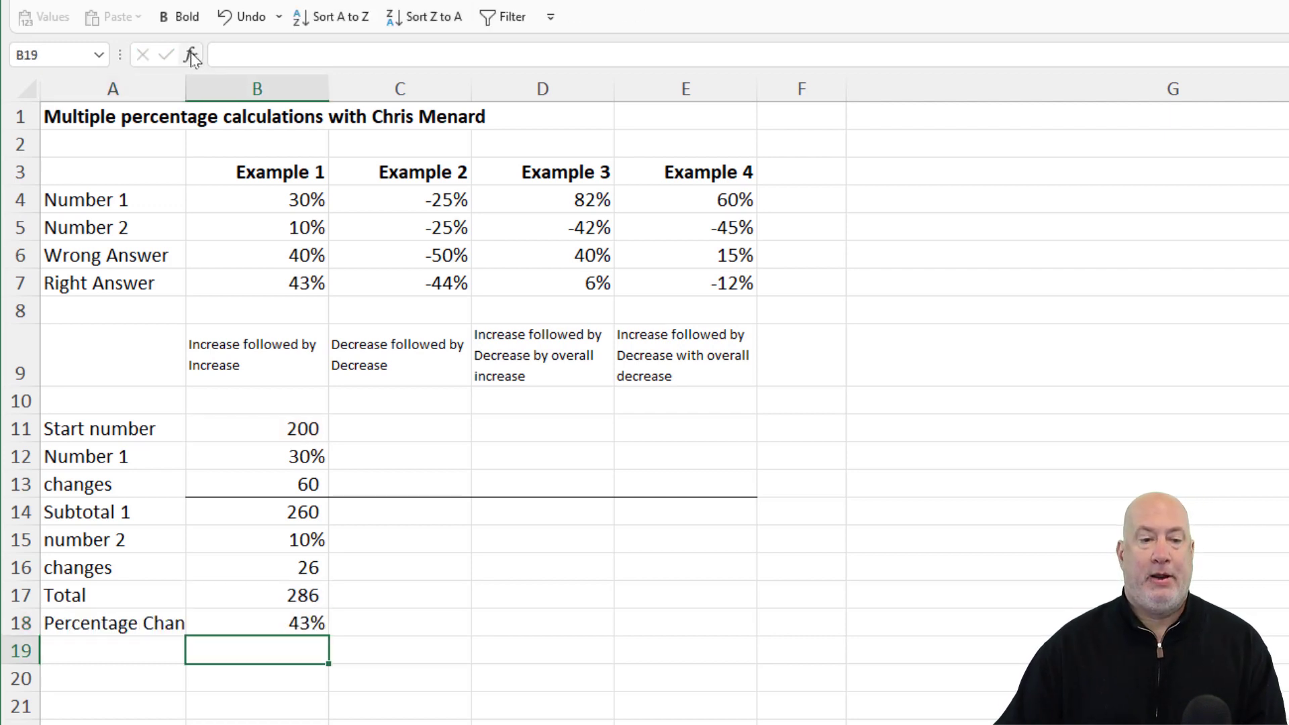
drag(186, 83, 237, 86)
- Compare B18 with the Right Answer in B7 and fill the worked calculation B11:B18 across to column E
click(335, 613)
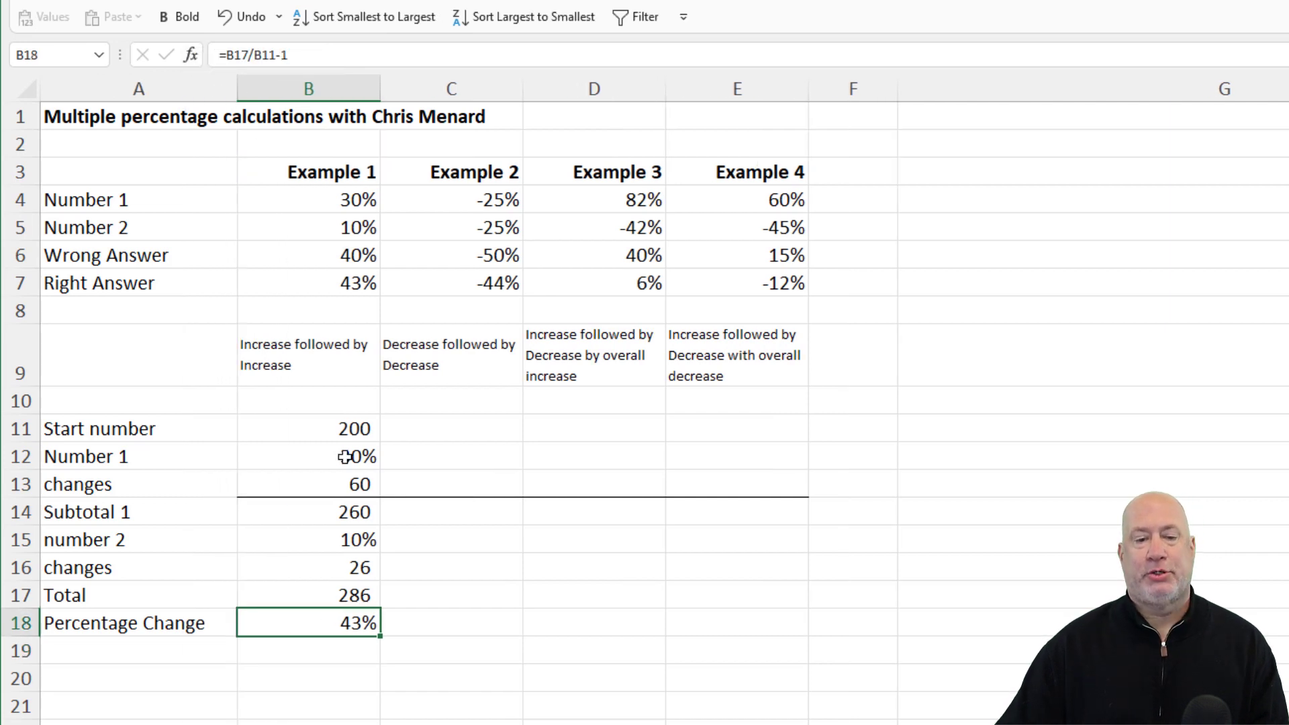
click(324, 289)
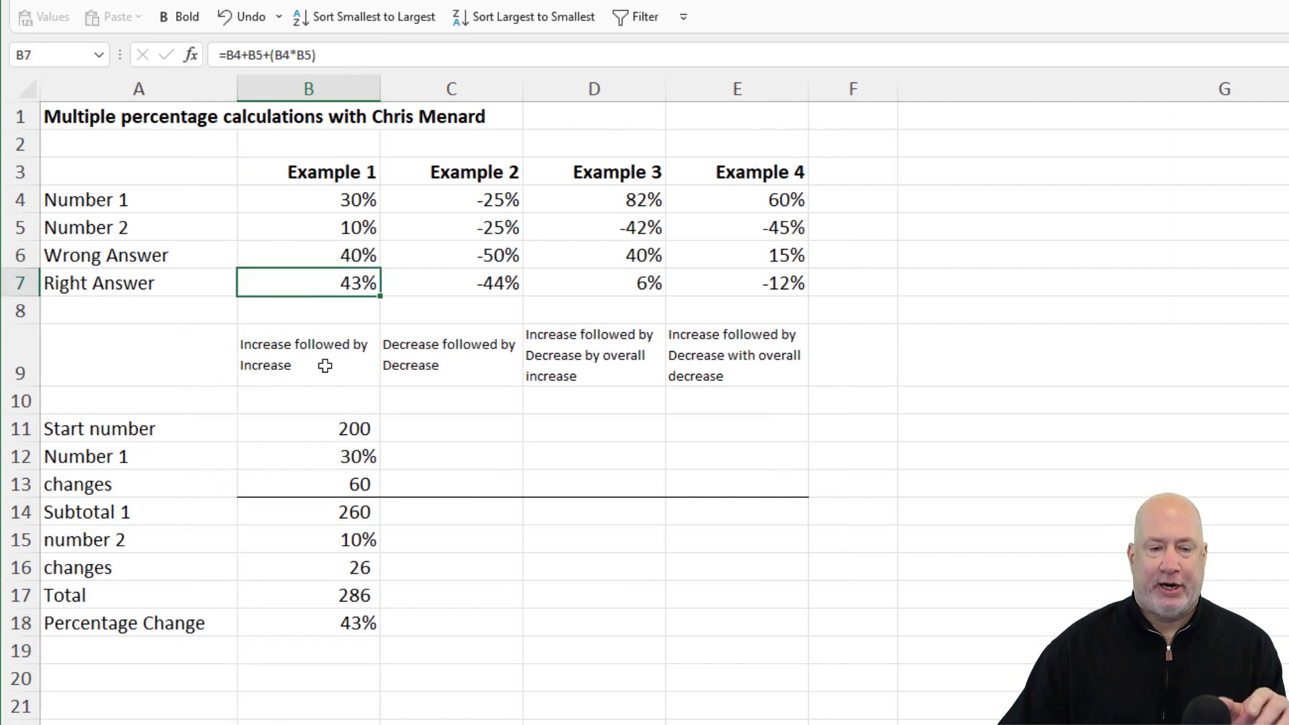
click(338, 433)
drag(337, 433, 325, 621)
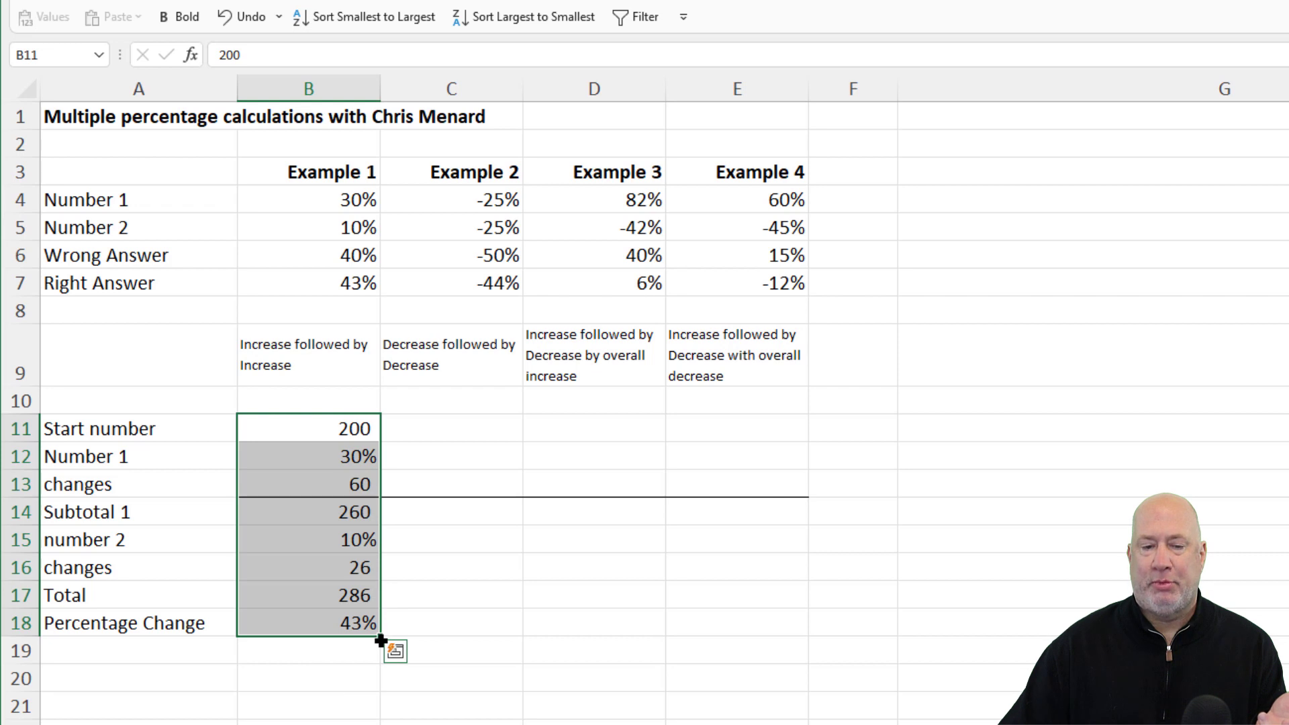
drag(380, 638, 765, 636)
- Compare the filled Percentage Change results with the Right Answer values for the other examples
click(562, 599)
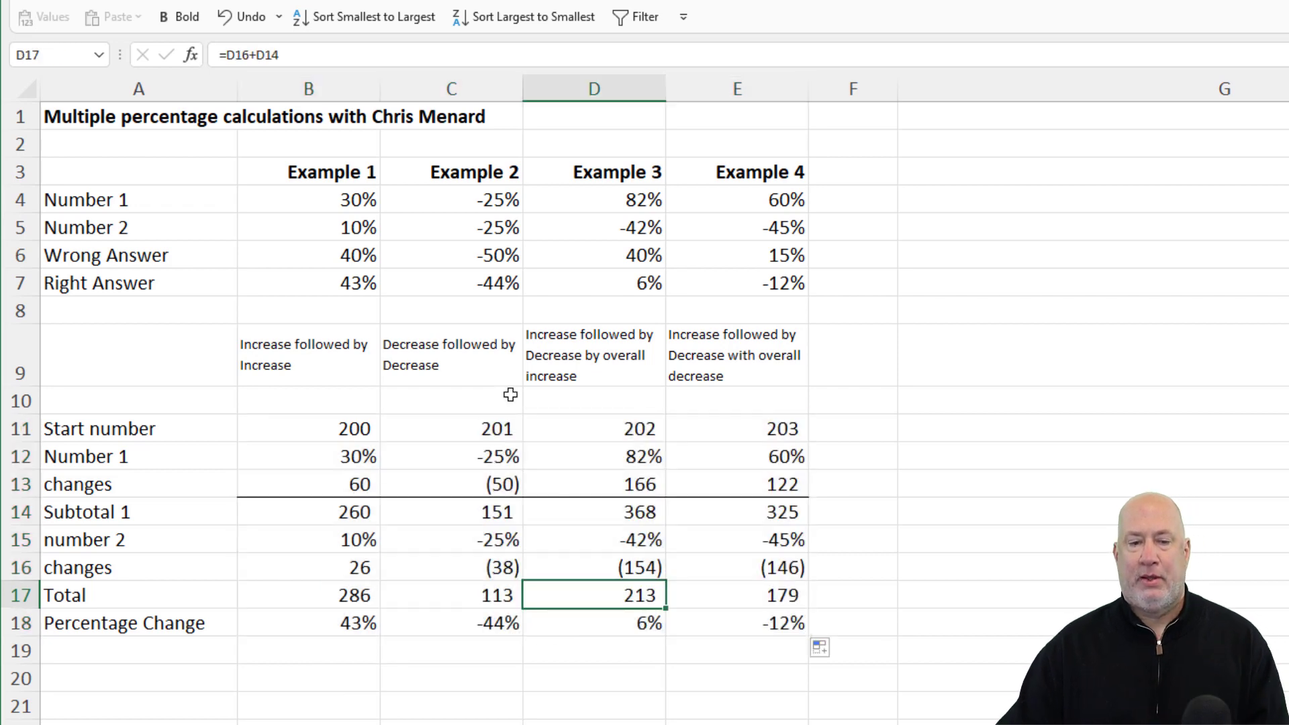
click(482, 289)
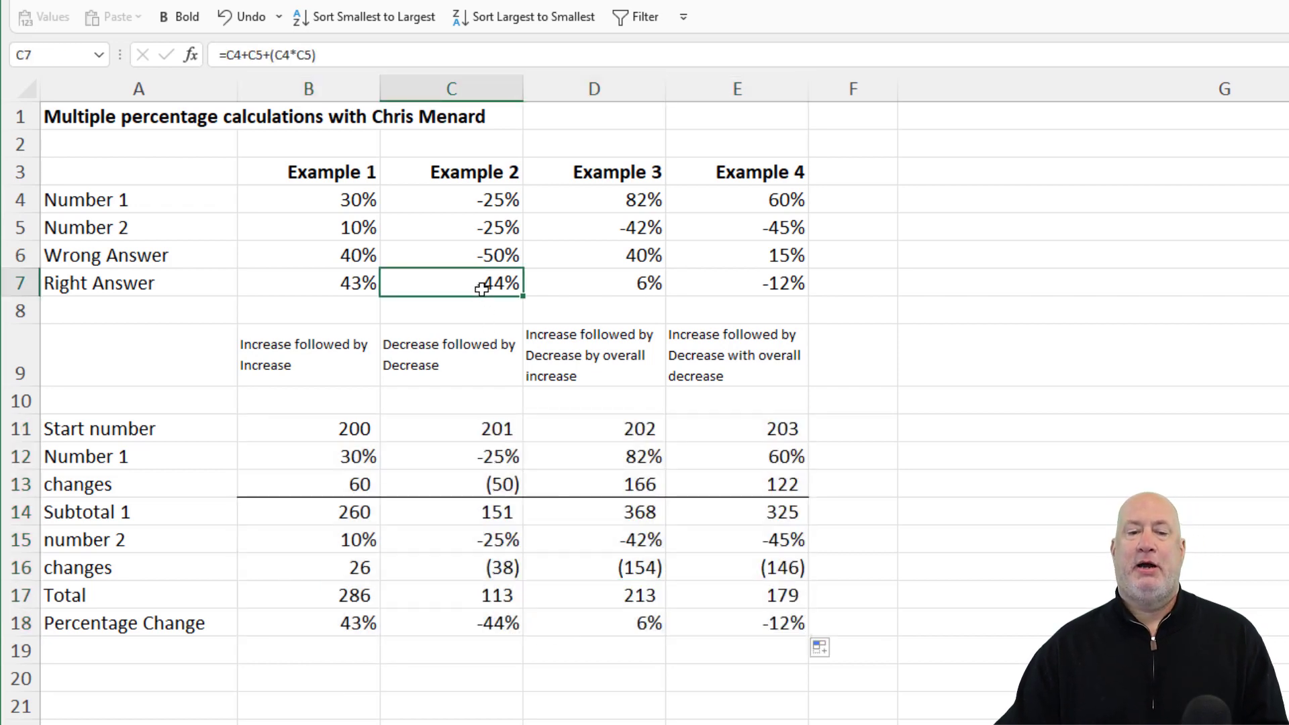
click(485, 628)
click(615, 291)
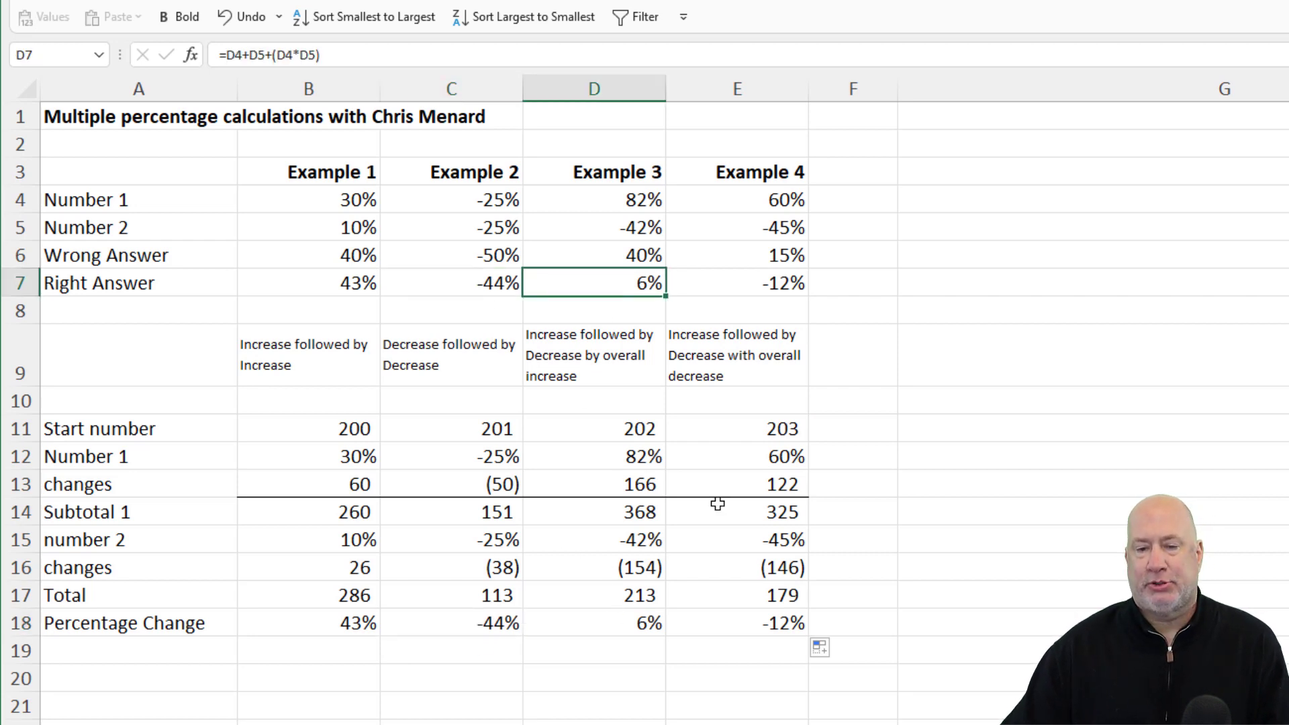
click(683, 584)
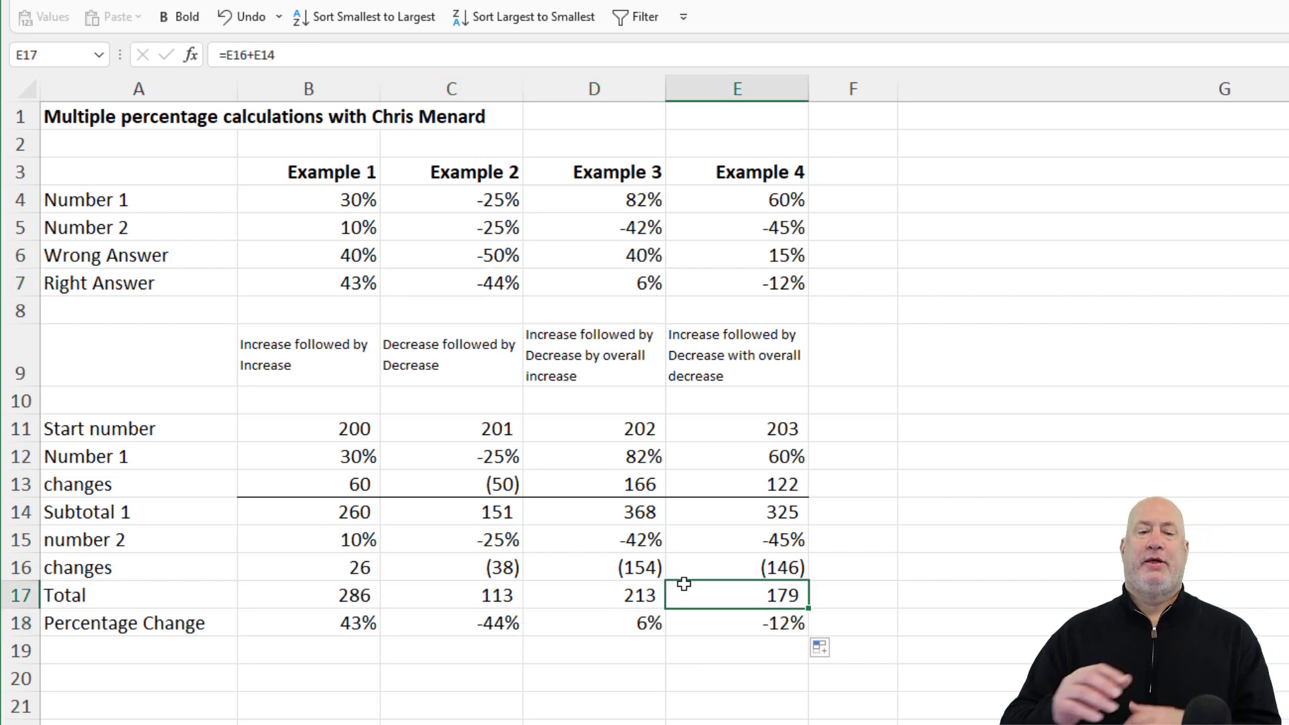
- Set the Start number of the decrease-followed-by-decrease example in C11 to 500
key(Up)
key(Up)
key(Up)
key(Up)
key(Up)
key(Up)
key(Left)
key(Left)
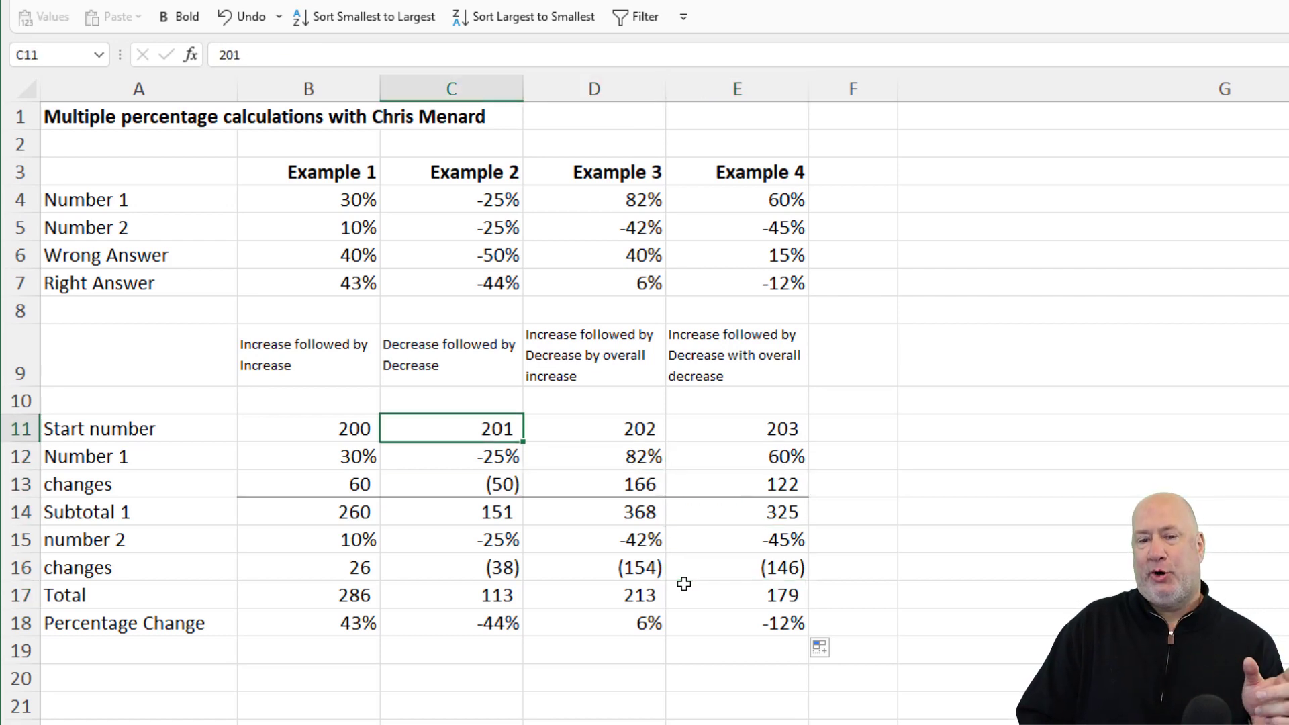
key(Right)
key(Right)
key(Left)
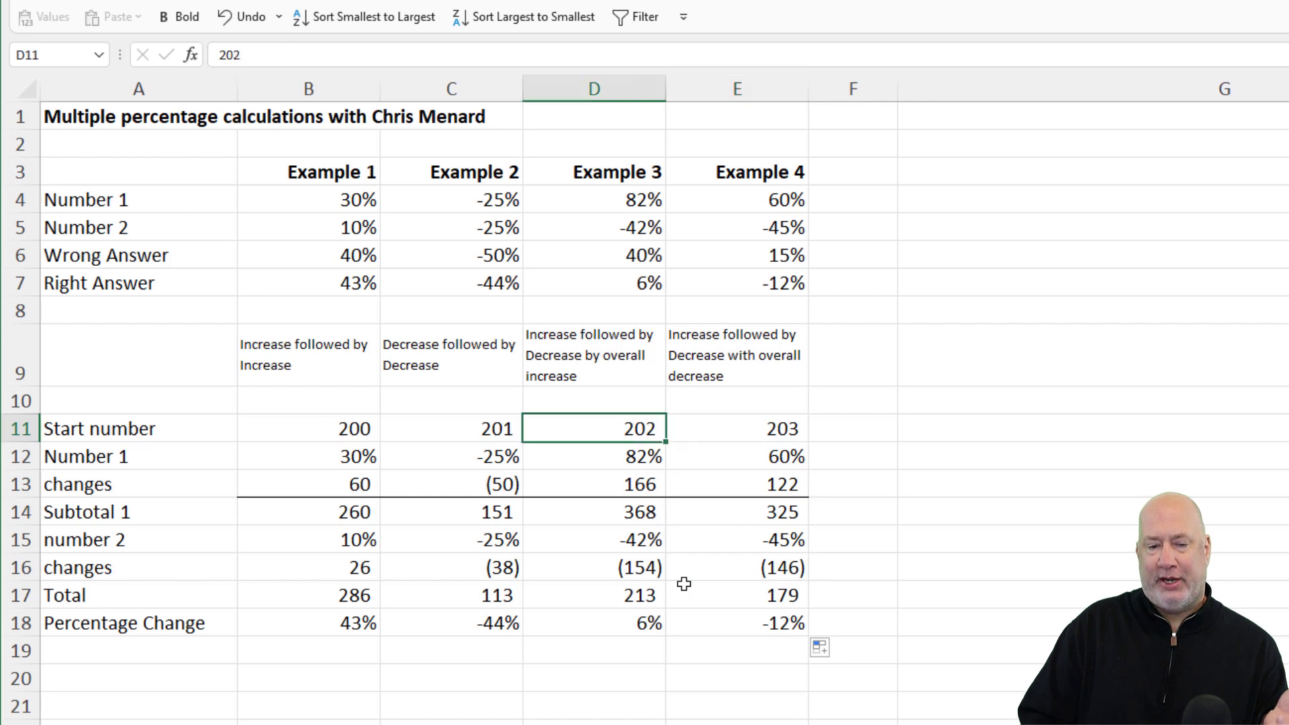
key(Left)
text(500)
key(Right)
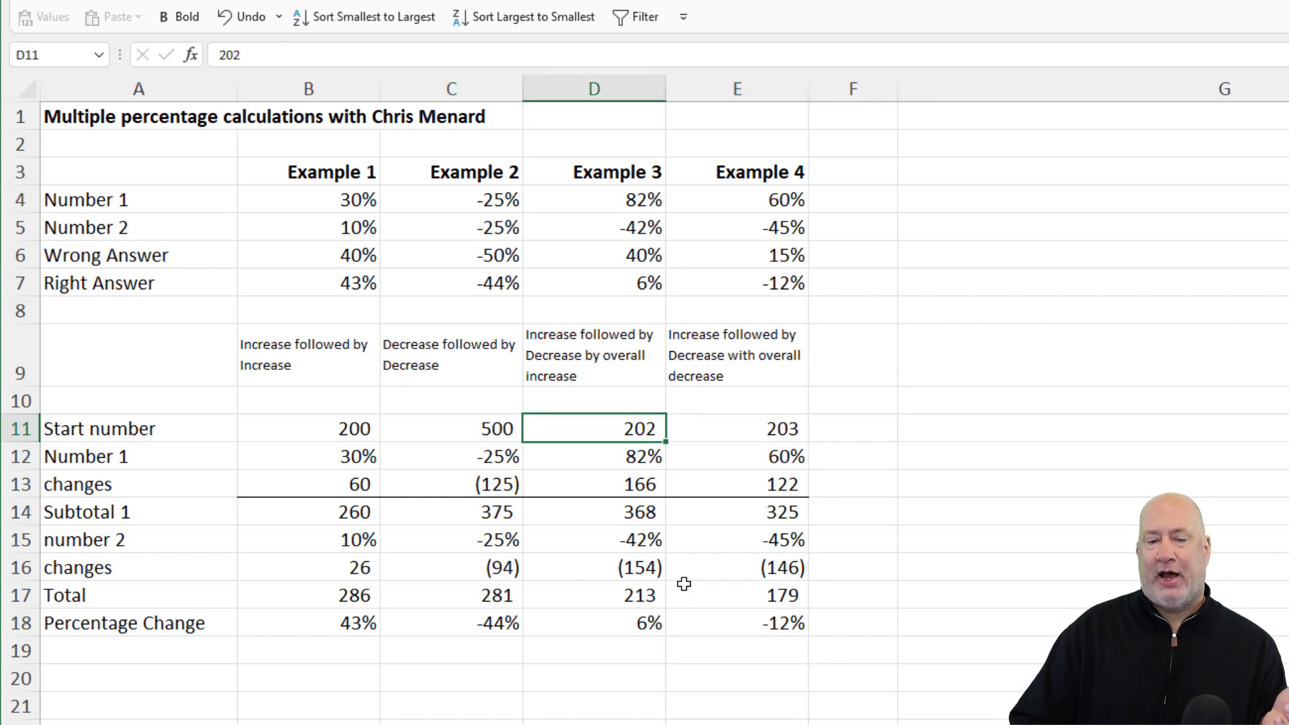
- Set the Start numbers in D11 to 180 and E11 to 60, and review the Right Answer formula in B7
text(180)
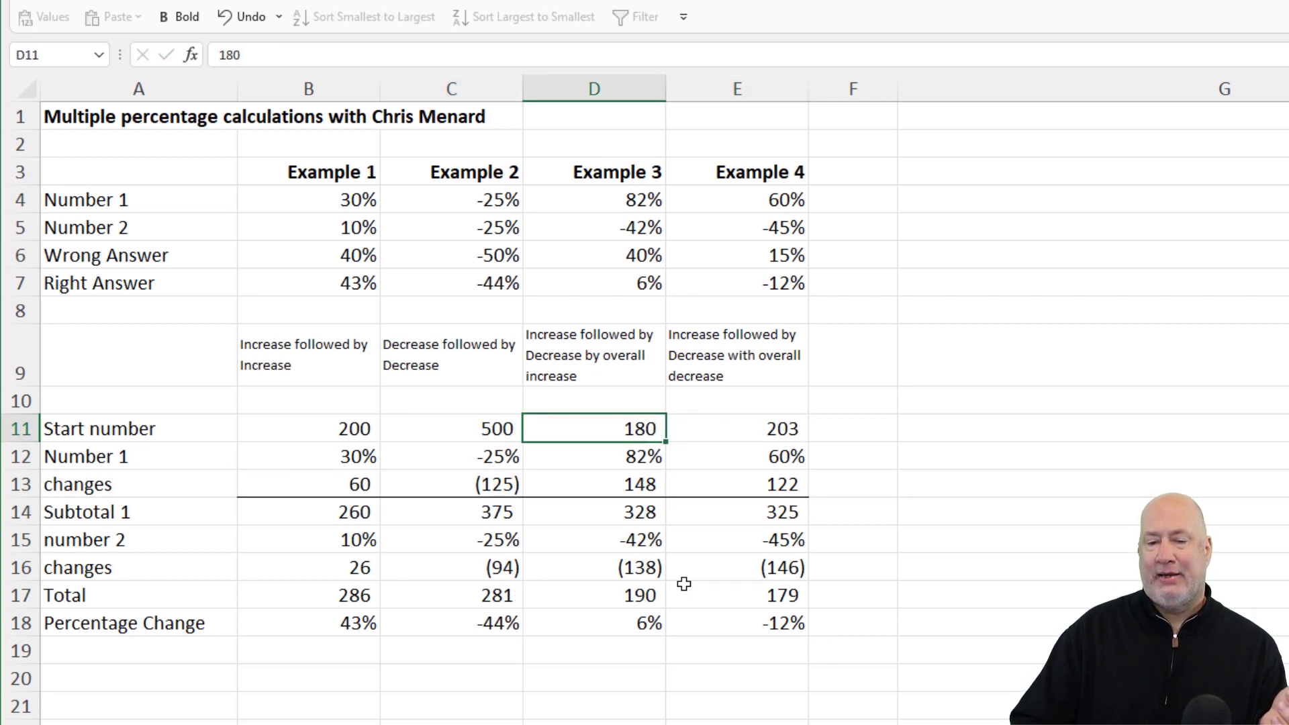
key(Right)
text(60)
key(Return)
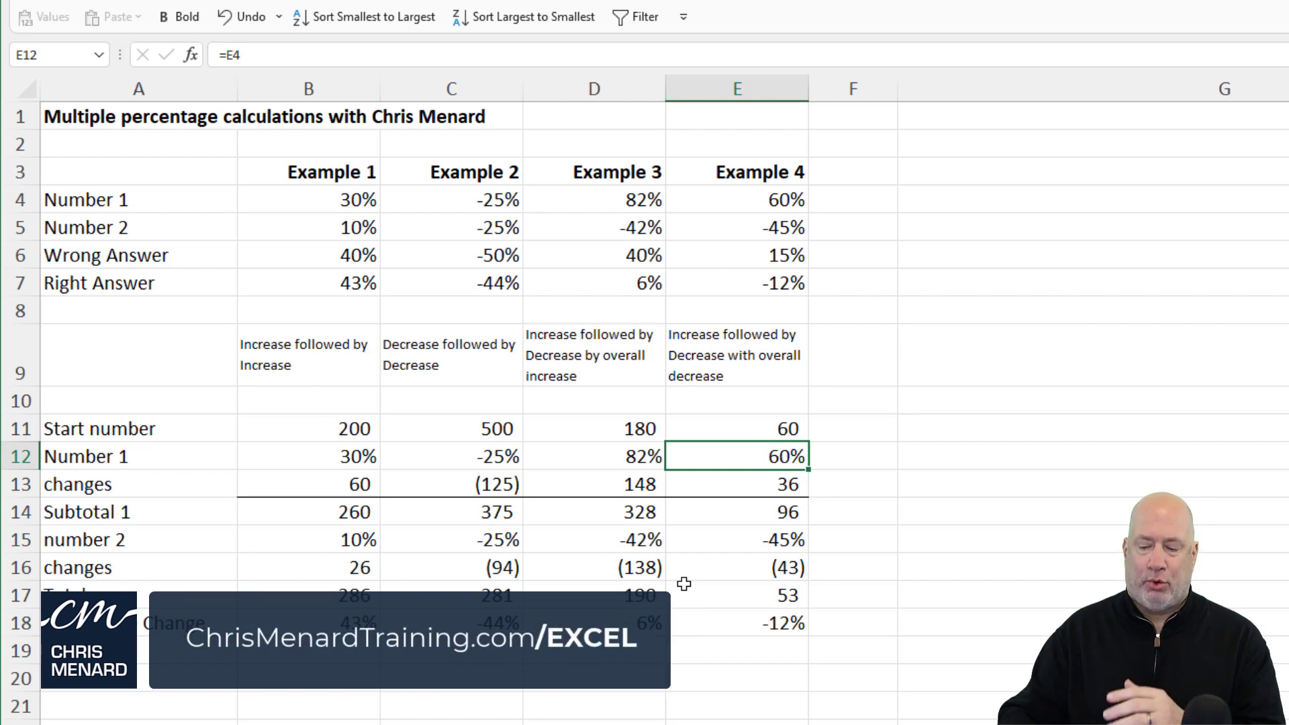
click(307, 284)
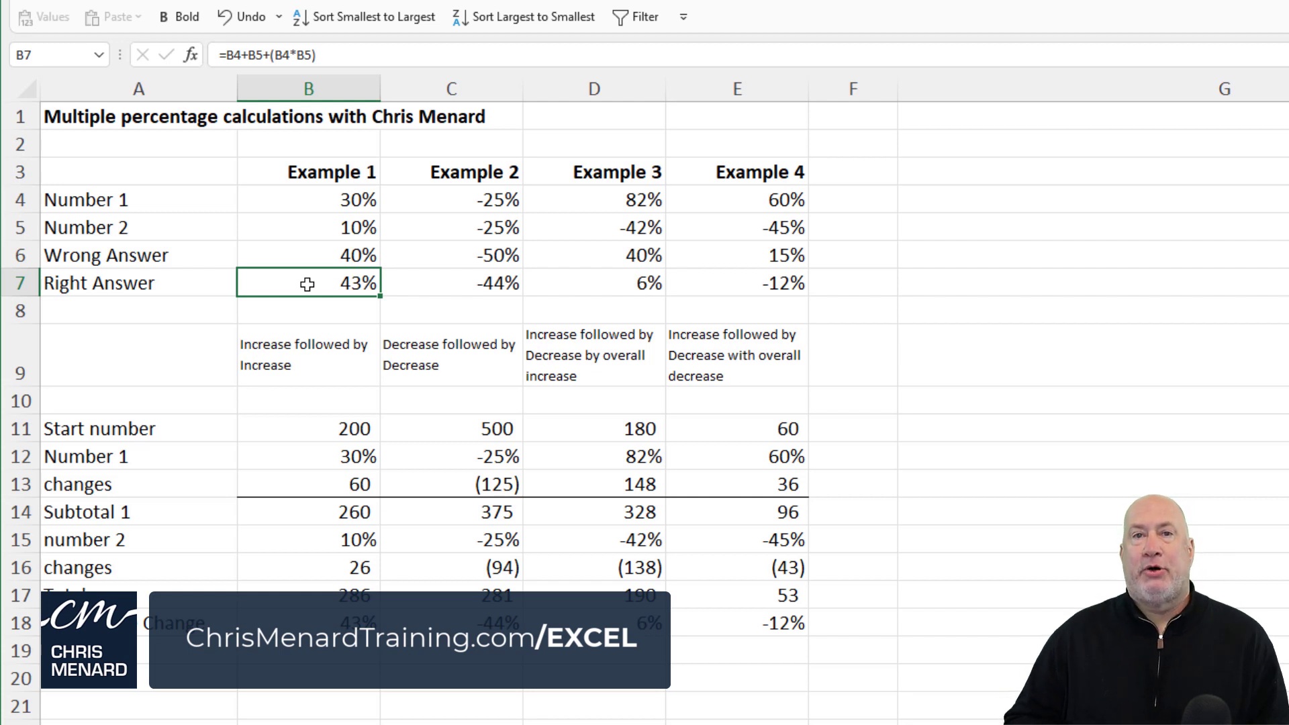